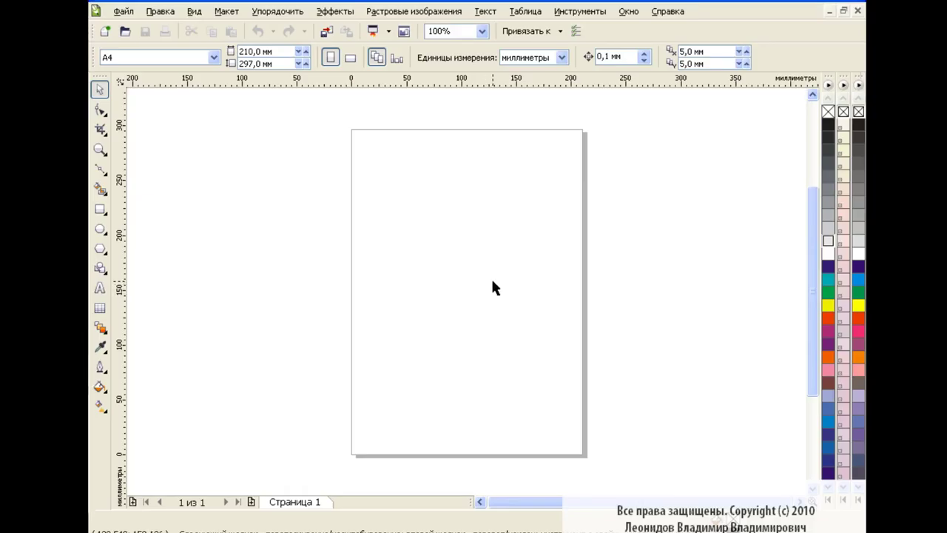
# Draw a large circle near the page centre and convert it to curves
pyautogui.click(102, 231)
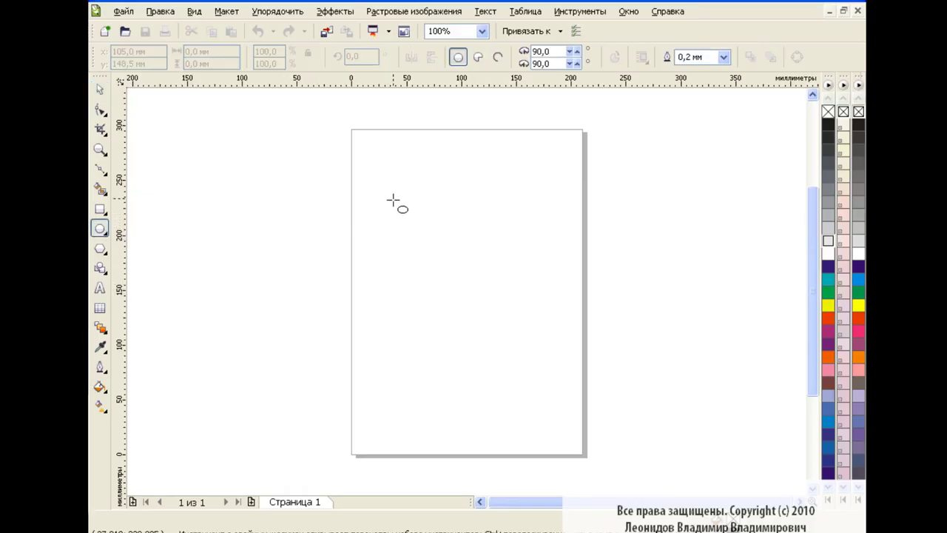
pyautogui.moveTo(379, 185)
pyautogui.mouseDown()
pyautogui.moveTo(496, 313)
pyautogui.moveTo(564, 368)
pyautogui.mouseUp()
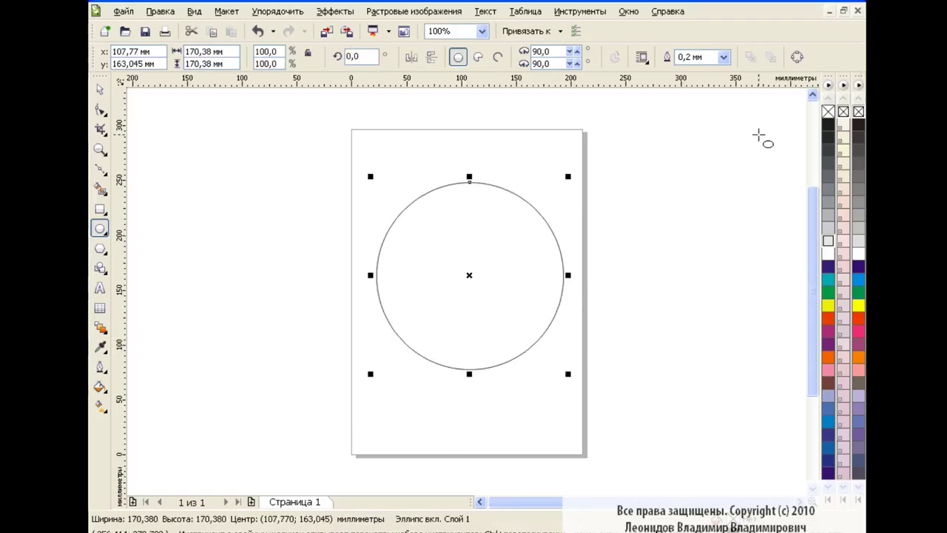
pyautogui.click(797, 57)
pyautogui.click(100, 109)
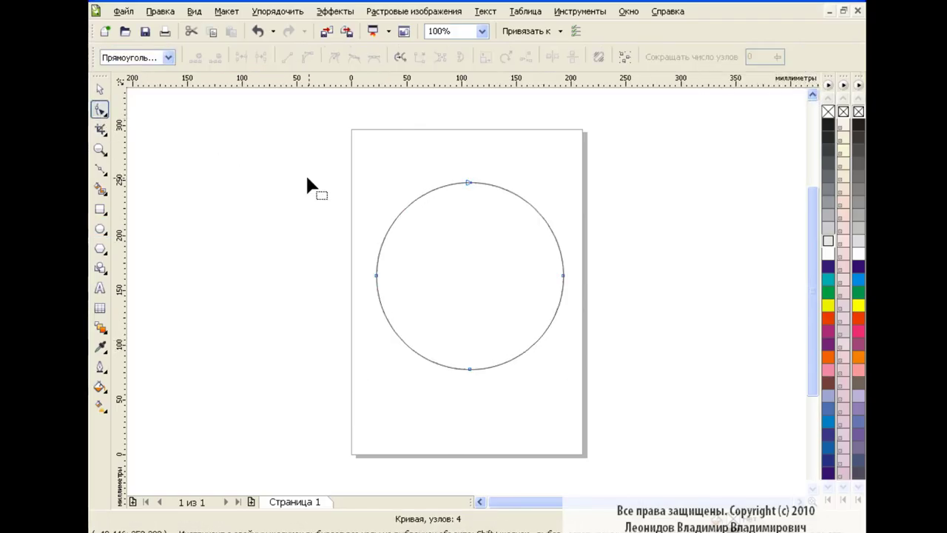
pyautogui.moveTo(341, 148); pyautogui.dragTo(527, 337)
# Cusp the bottom node and pull the top and bottom nodes into a heart shape
pyautogui.click(469, 183)
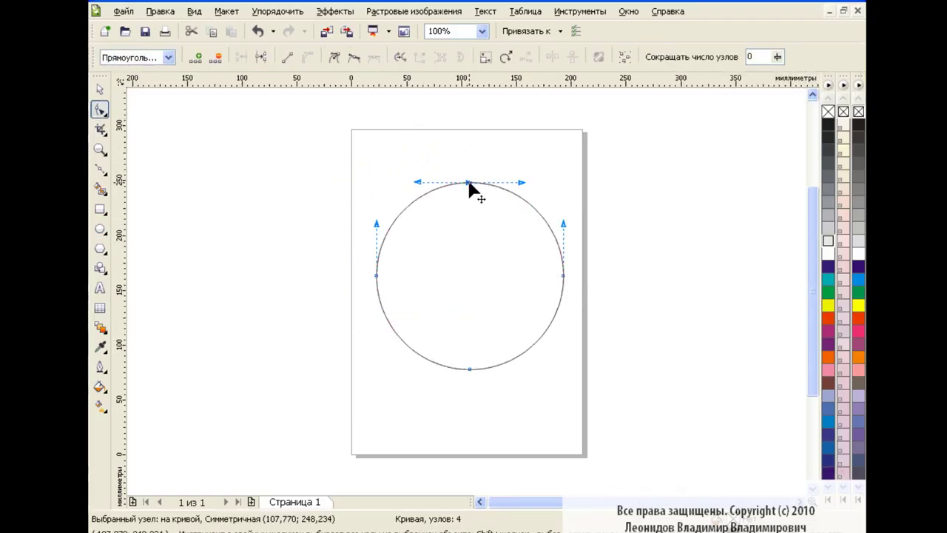
pyautogui.click(468, 369)
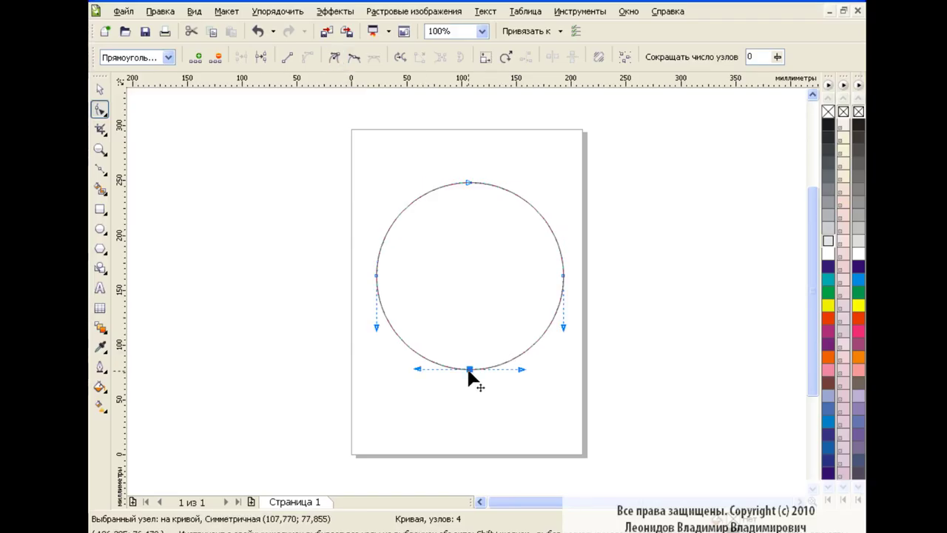
pyautogui.click(334, 56)
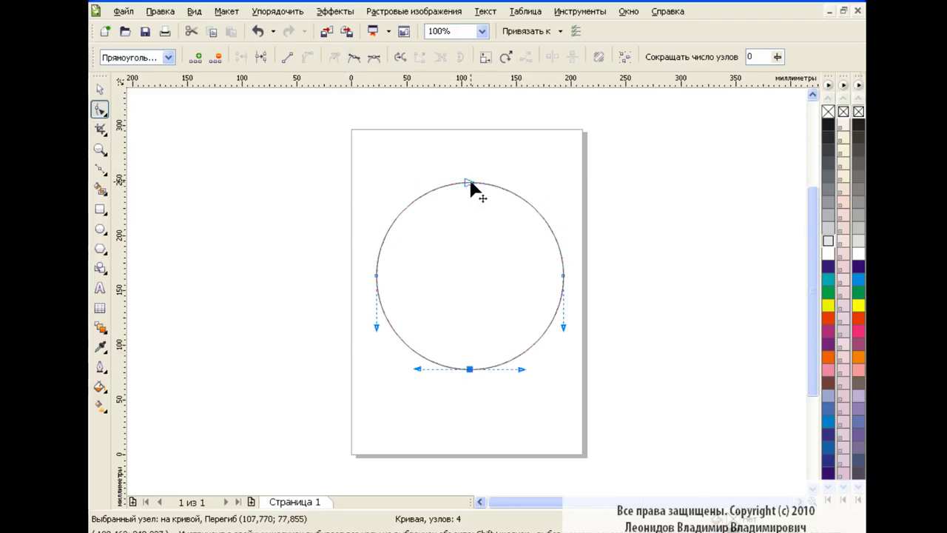
pyautogui.moveTo(469, 182); pyautogui.dragTo(469, 241)
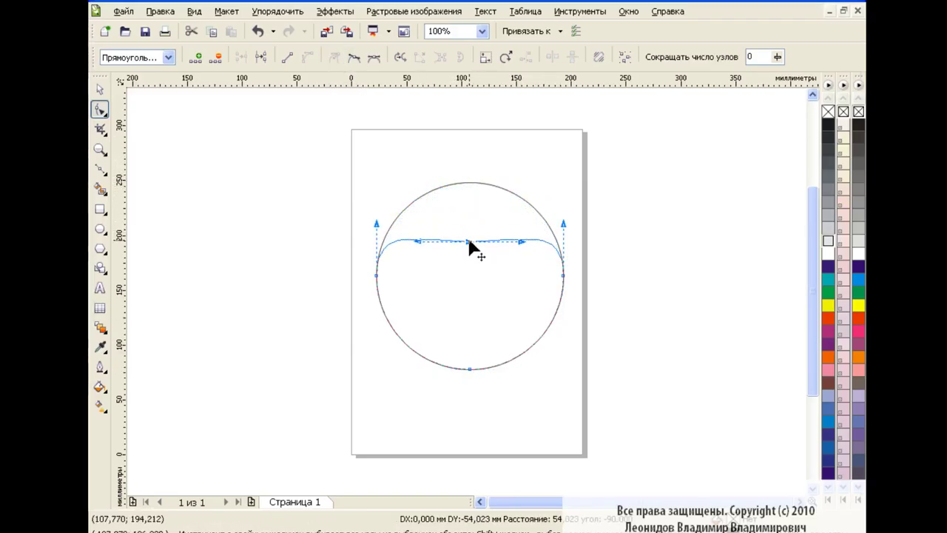
pyautogui.moveTo(469, 370)
pyautogui.mouseDown()
pyautogui.moveTo(469, 427)
pyautogui.moveTo(449, 352)
pyautogui.moveTo(452, 363)
pyautogui.mouseUp()
pyautogui.moveTo(443, 241); pyautogui.dragTo(421, 201)
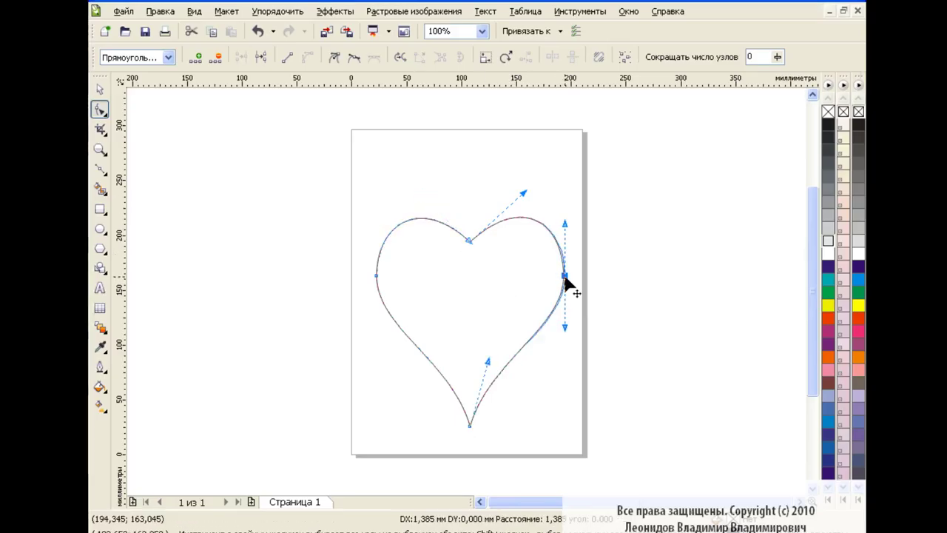
# Widen the heart's sides and deepen the notch at its top
pyautogui.moveTo(563, 275); pyautogui.dragTo(572, 275)
pyautogui.moveTo(376, 275); pyautogui.dragTo(366, 275)
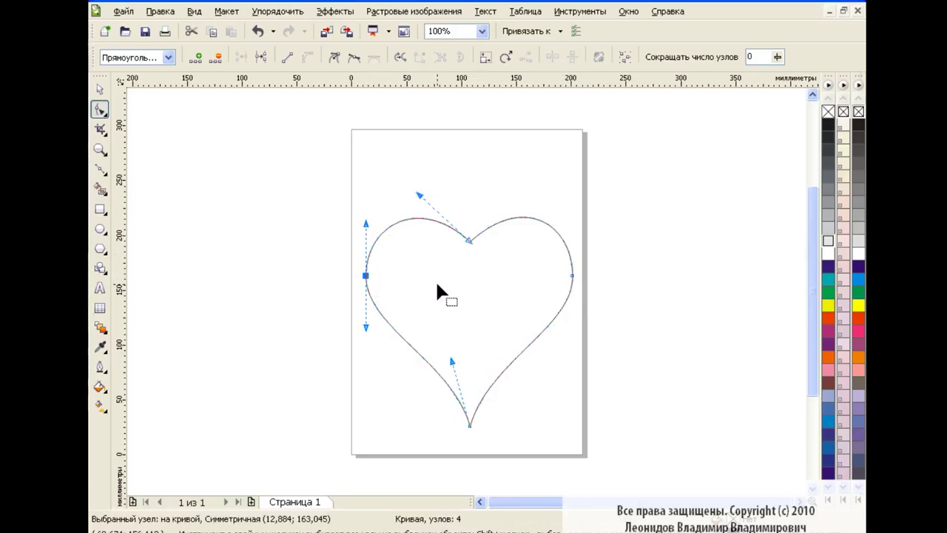
pyautogui.click(572, 275)
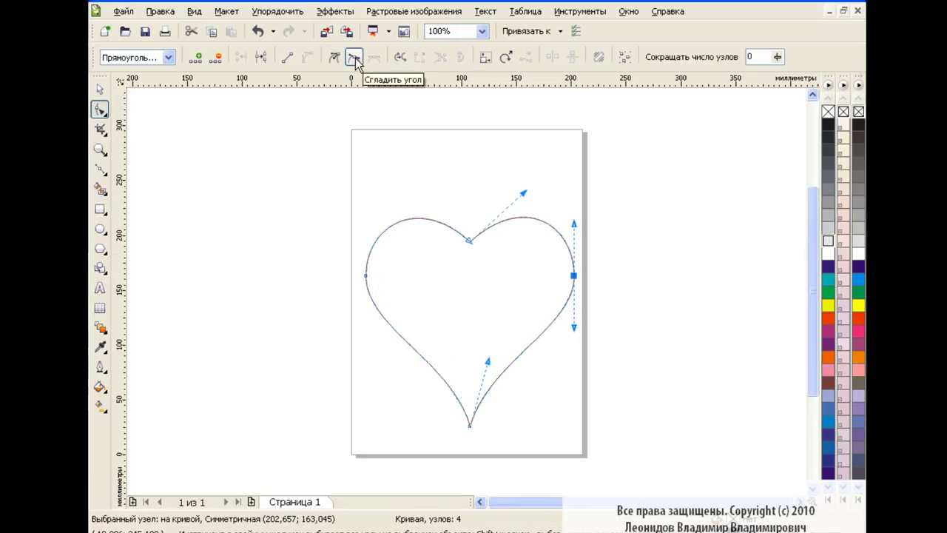
pyautogui.moveTo(471, 240); pyautogui.dragTo(469, 250)
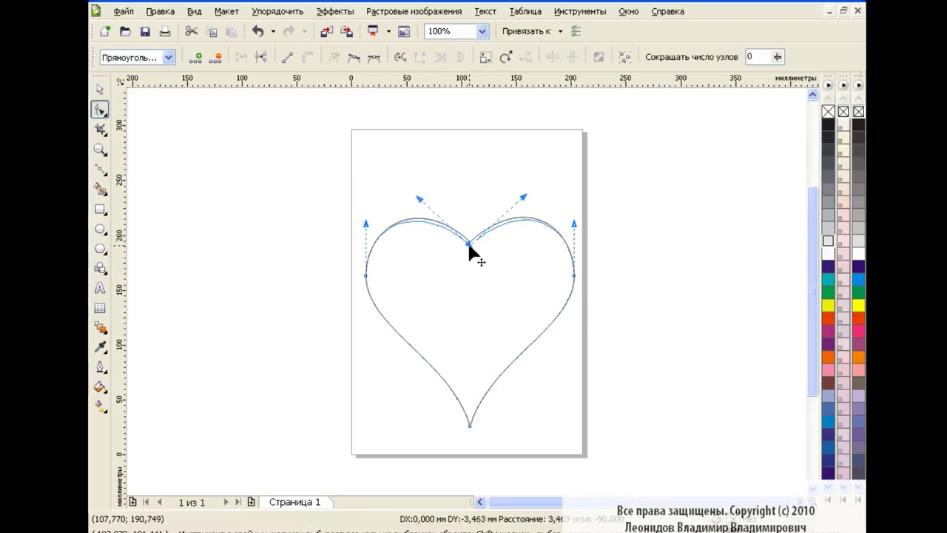
pyautogui.press('space')
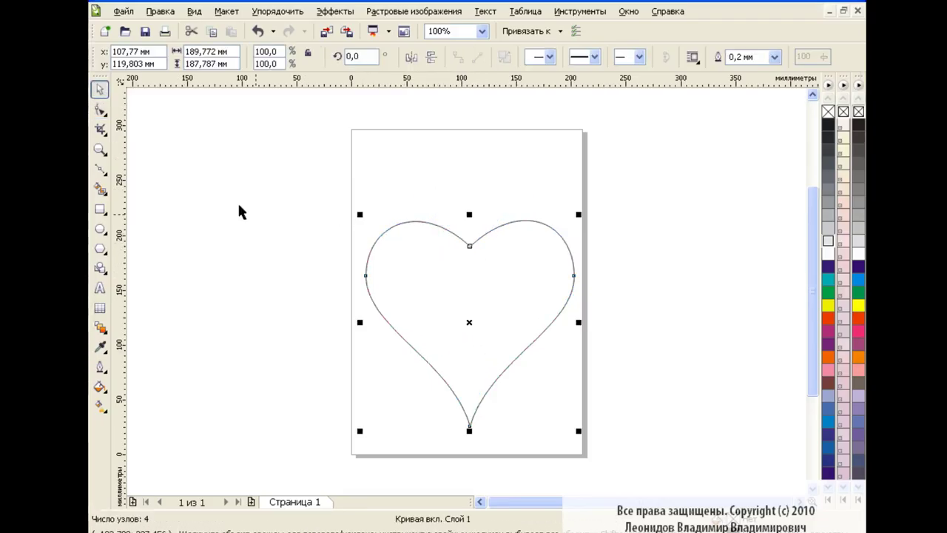
# Move the heart up and give it a linear gradient running toward the lower right
pyautogui.moveTo(472, 325); pyautogui.dragTo(472, 256)
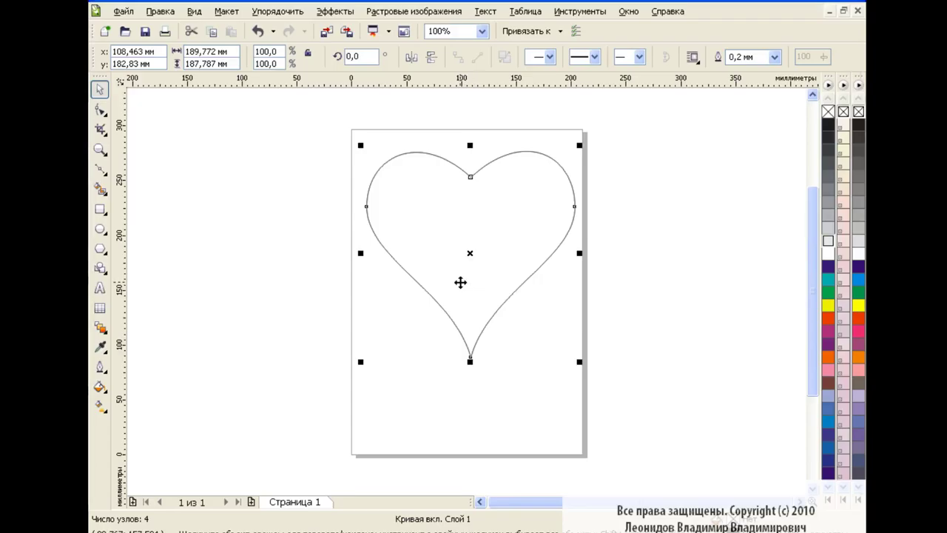
pyautogui.click(100, 405)
pyautogui.click(215, 58)
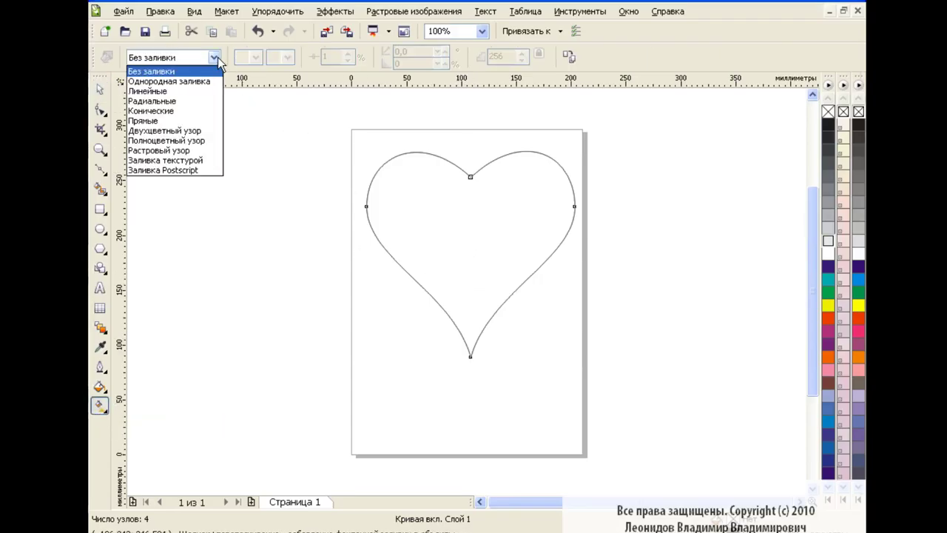
pyautogui.click(199, 92)
pyautogui.moveTo(365, 251); pyautogui.dragTo(374, 158)
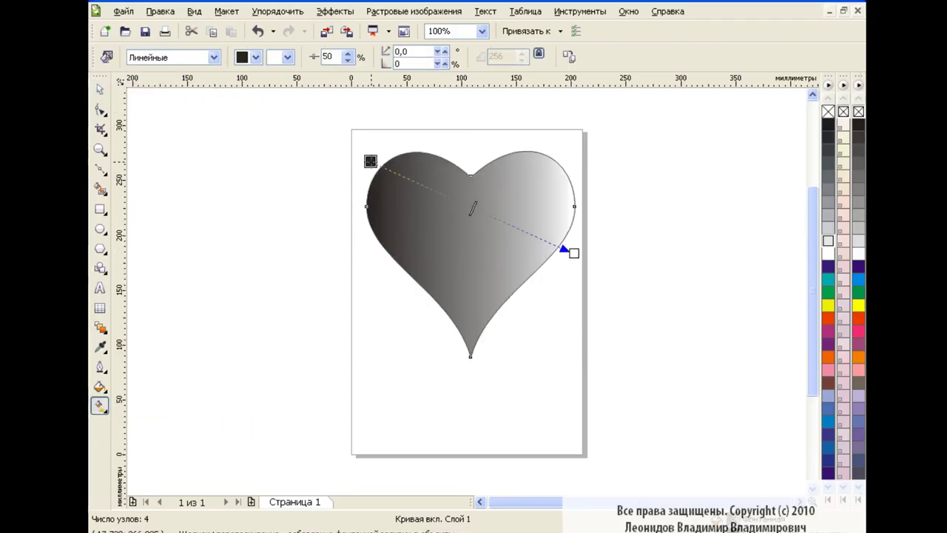
pyautogui.moveTo(570, 250); pyautogui.dragTo(558, 306)
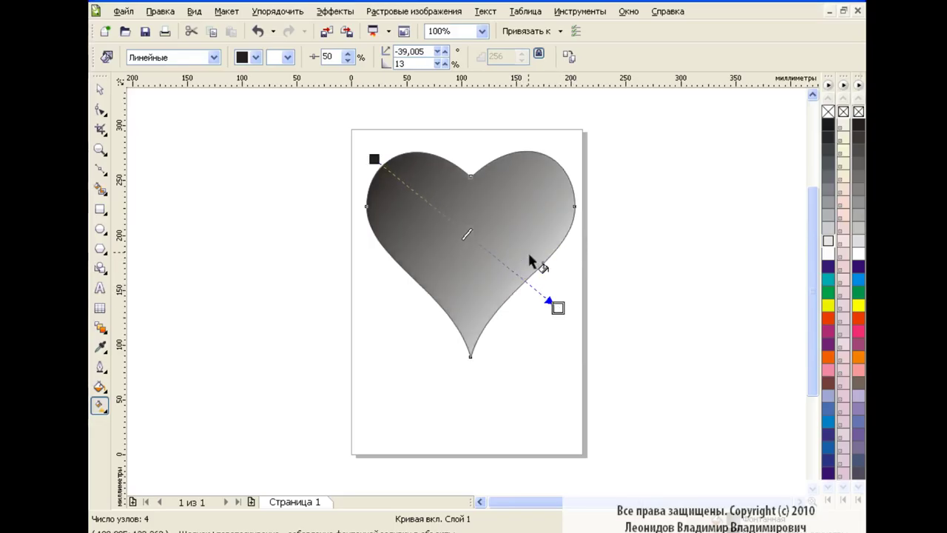
# Colour the gradient from pink to dark red, angled steeply toward the tip
pyautogui.click(255, 57)
pyautogui.click(277, 183)
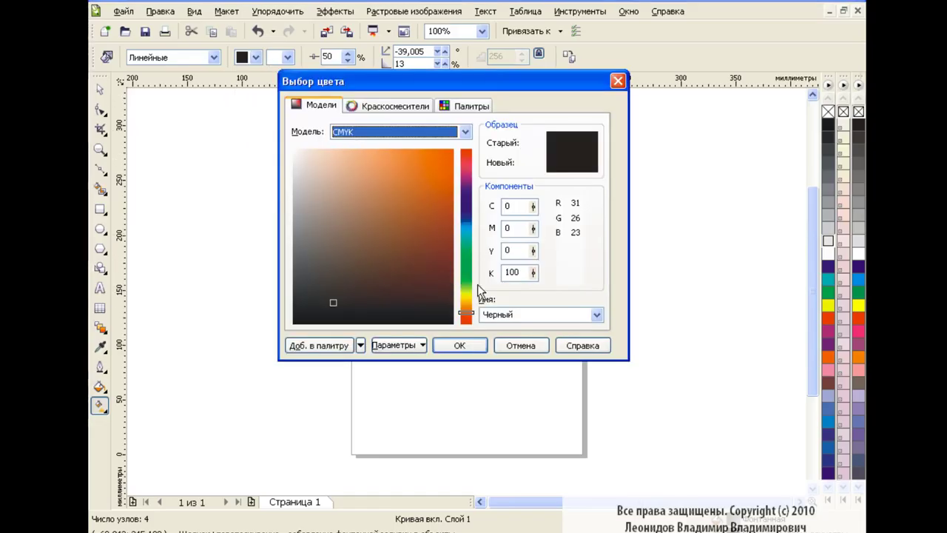
pyautogui.click(466, 321)
pyautogui.click(356, 179)
pyautogui.click(457, 344)
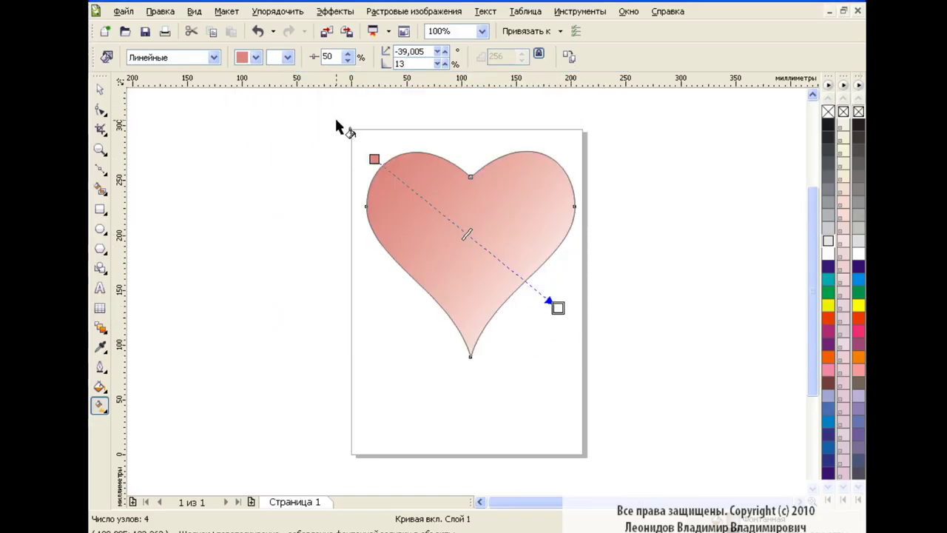
pyautogui.click(255, 57)
pyautogui.click(287, 57)
pyautogui.click(329, 186)
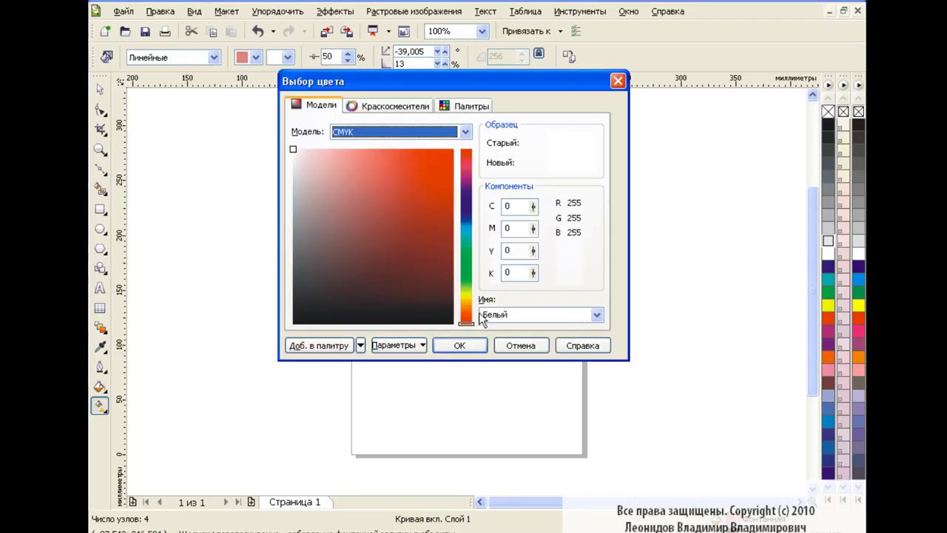
pyautogui.click(430, 239)
pyautogui.click(460, 344)
pyautogui.moveTo(557, 307); pyautogui.dragTo(544, 329)
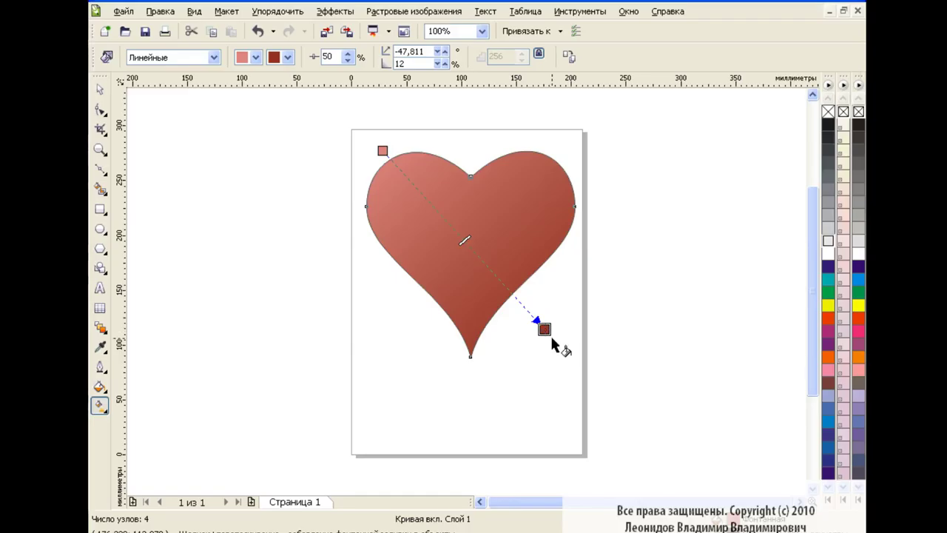
# Copy the heart and give it a uniform dark red fill (CMYK 28/100/98/0)
pyautogui.click(99, 88)
pyautogui.click(212, 31)
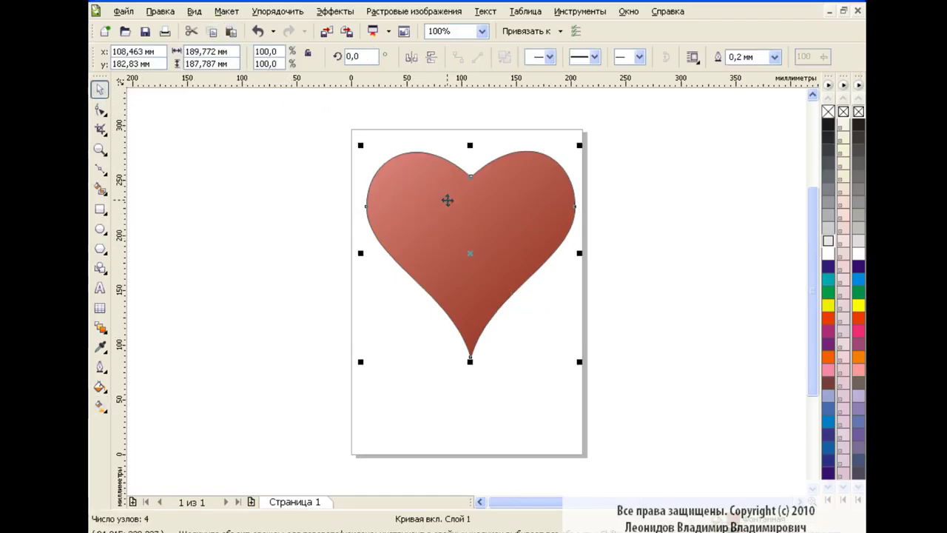
pyautogui.click(100, 405)
pyautogui.click(173, 57)
pyautogui.click(107, 57)
pyautogui.click(429, 226)
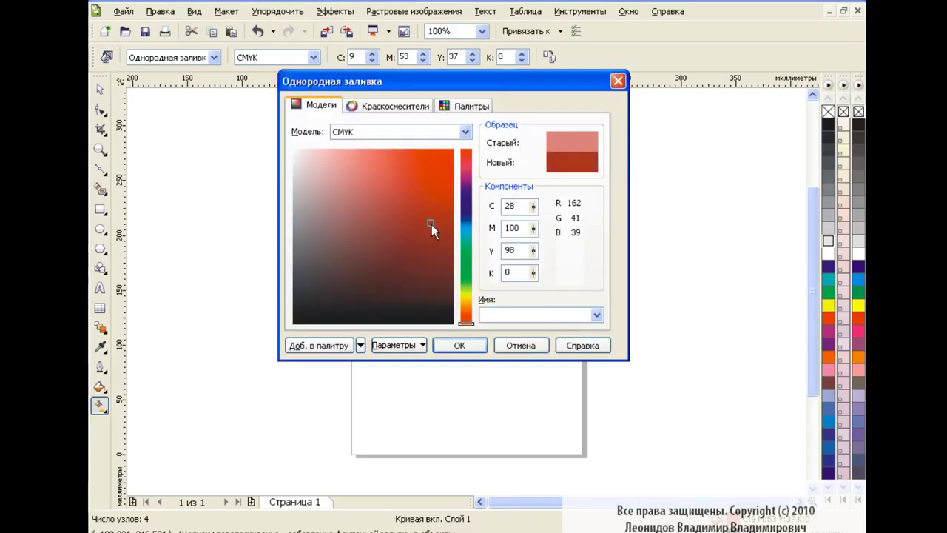
pyautogui.click(438, 345)
pyautogui.click(104, 328)
pyautogui.click(181, 436)
# Apply a radial transparency of 71 to the heart, spread toward its upper left
pyautogui.click(196, 57)
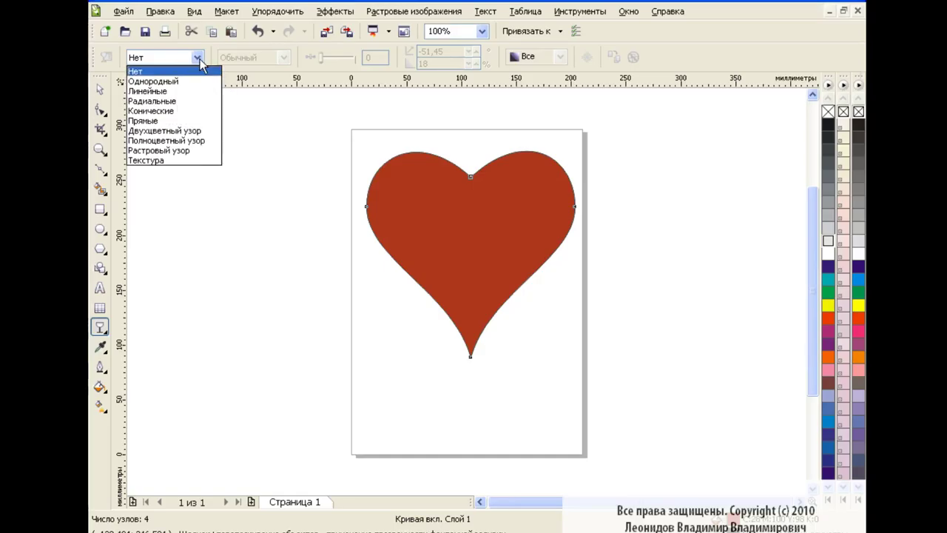
pyautogui.click(190, 100)
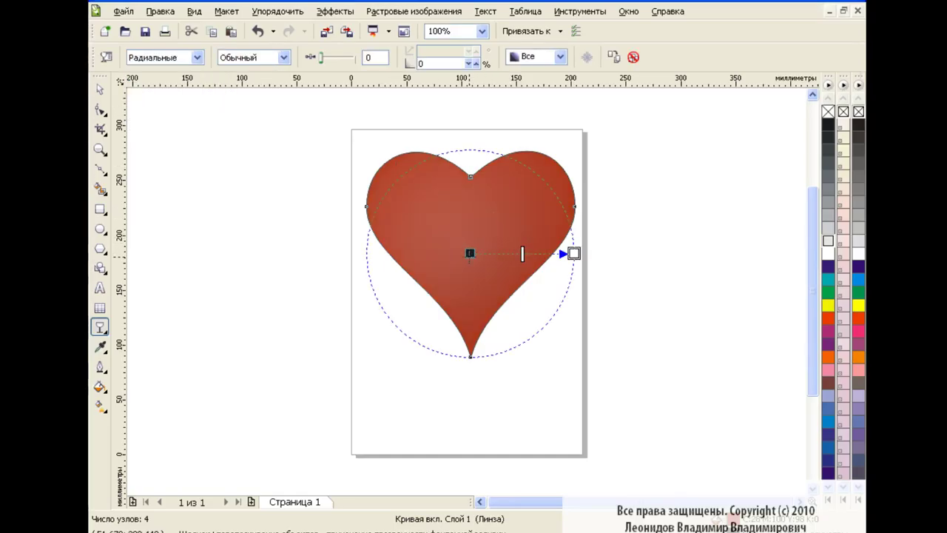
pyautogui.moveTo(469, 254); pyautogui.dragTo(469, 239)
pyautogui.moveTo(574, 254)
pyautogui.mouseDown()
pyautogui.moveTo(554, 196)
pyautogui.moveTo(397, 149)
pyautogui.mouseUp()
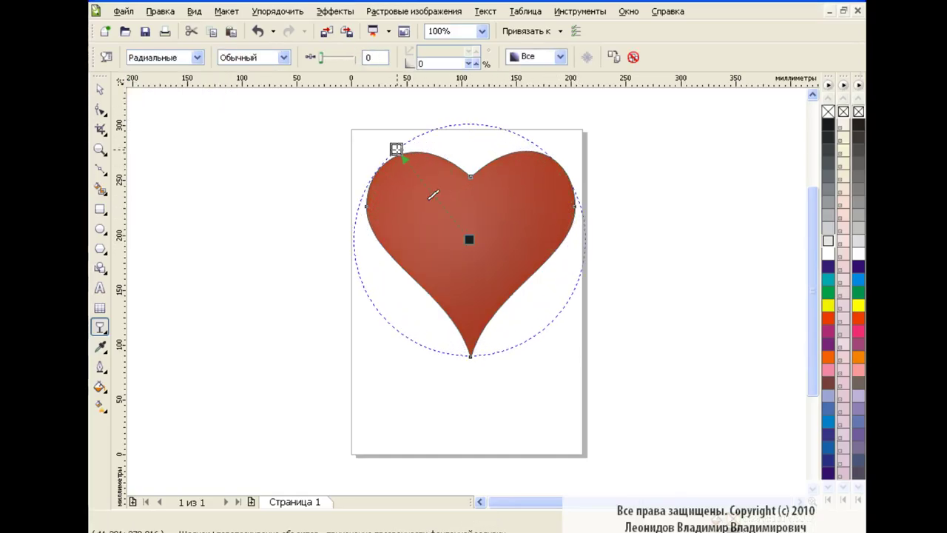
pyautogui.moveTo(433, 194)
pyautogui.mouseDown()
pyautogui.moveTo(450, 216)
pyautogui.moveTo(433, 195)
pyautogui.mouseUp()
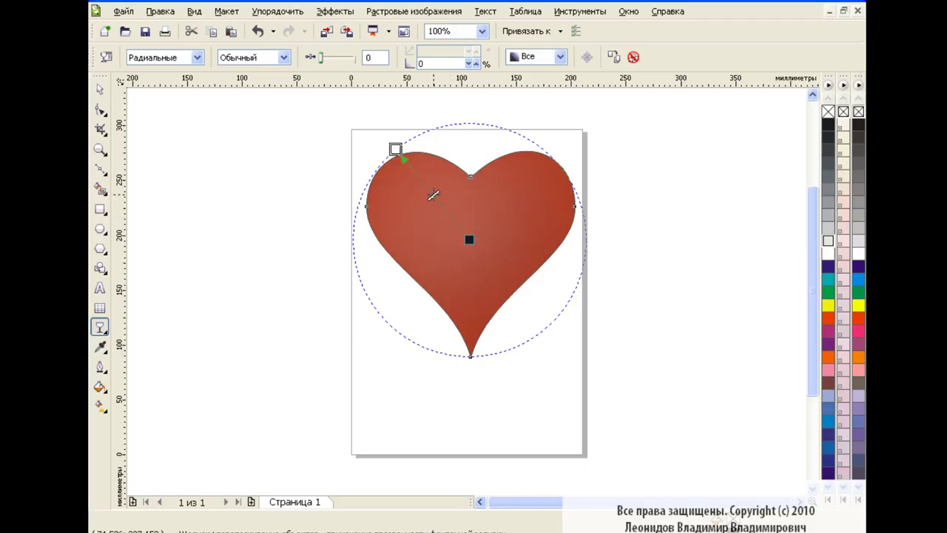
pyautogui.moveTo(319, 60); pyautogui.dragTo(345, 60)
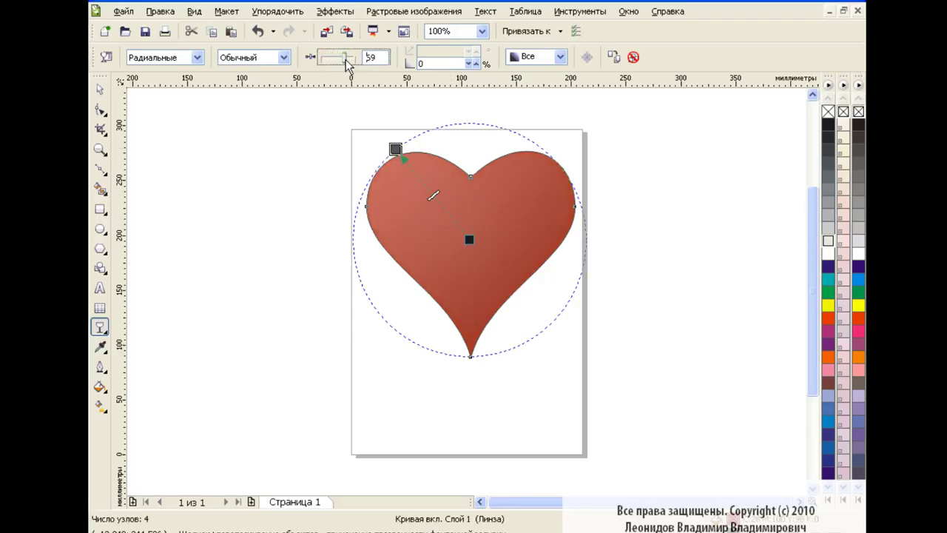
pyautogui.moveTo(397, 149); pyautogui.dragTo(369, 135)
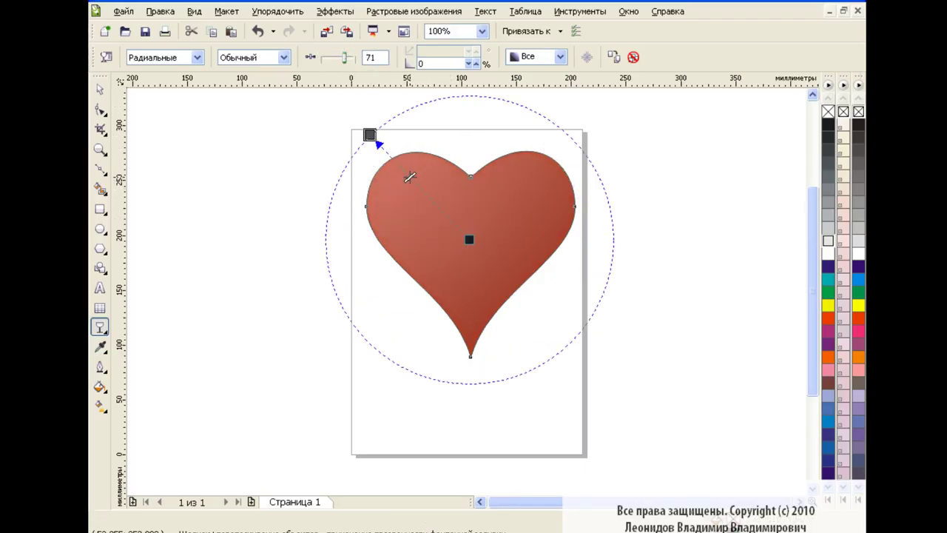
pyautogui.press('space')
# Group the two stacked heart objects together
pyautogui.click(315, 235)
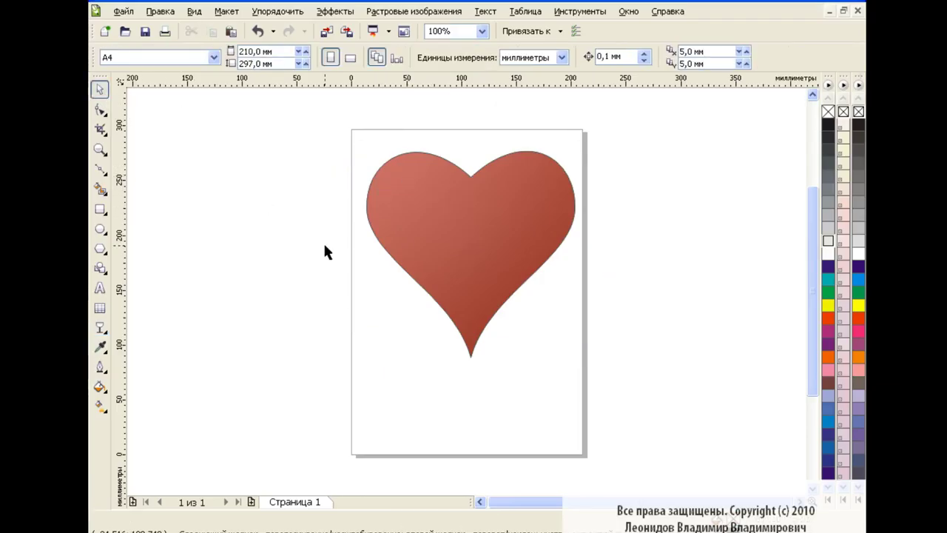
pyautogui.moveTo(365, 136); pyautogui.dragTo(619, 393)
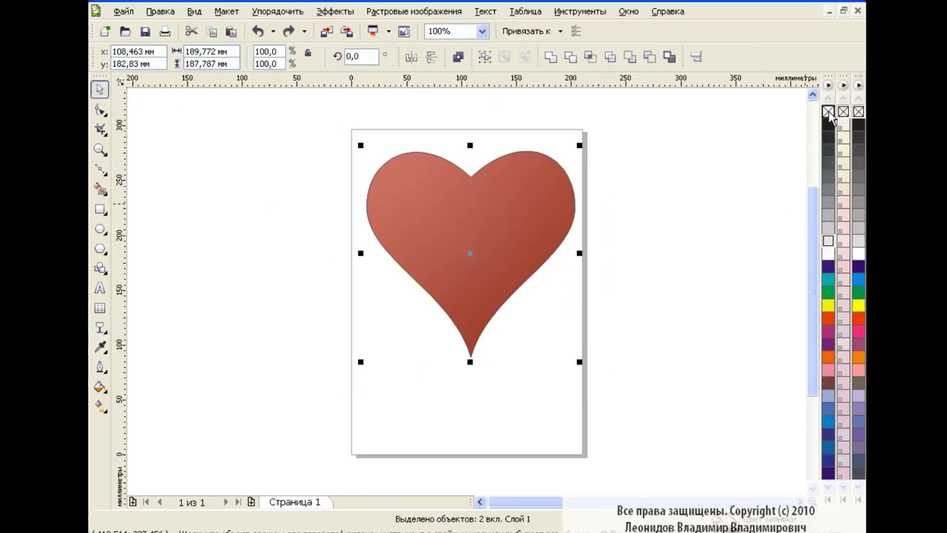
pyautogui.click(484, 56)
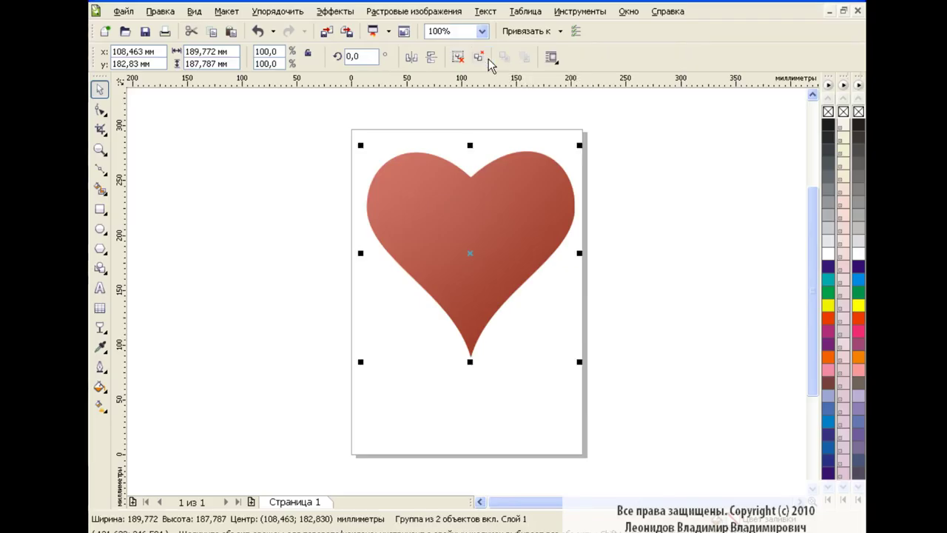
pyautogui.click(619, 230)
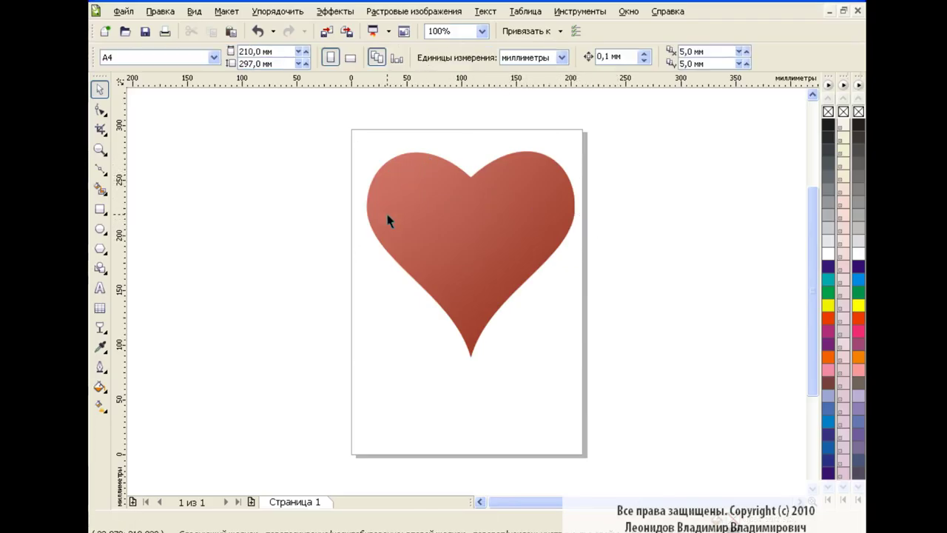
# Draw a flat rectangle left of the page, convert it to curves, and spread its bottom corners
pyautogui.click(100, 208)
pyautogui.moveTo(233, 154); pyautogui.dragTo(318, 181)
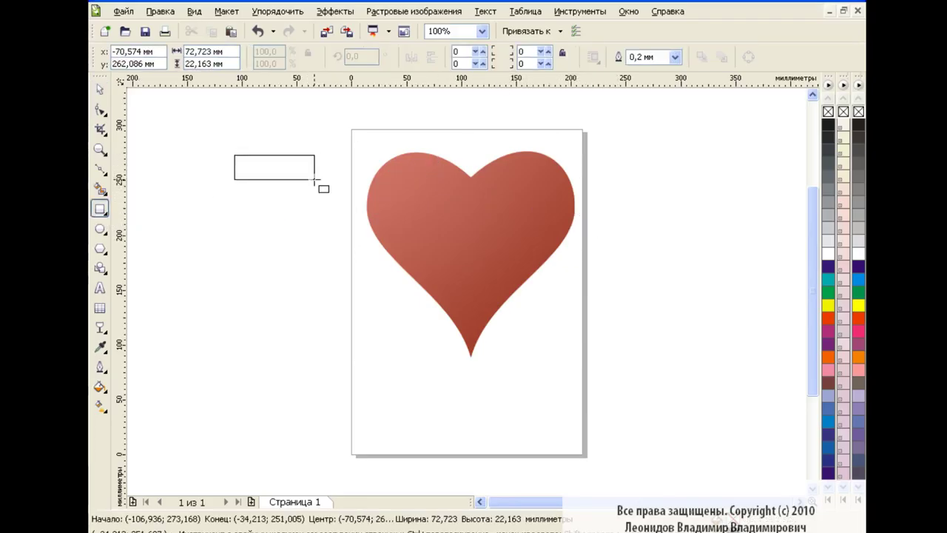
pyautogui.click(749, 57)
pyautogui.press('F10')
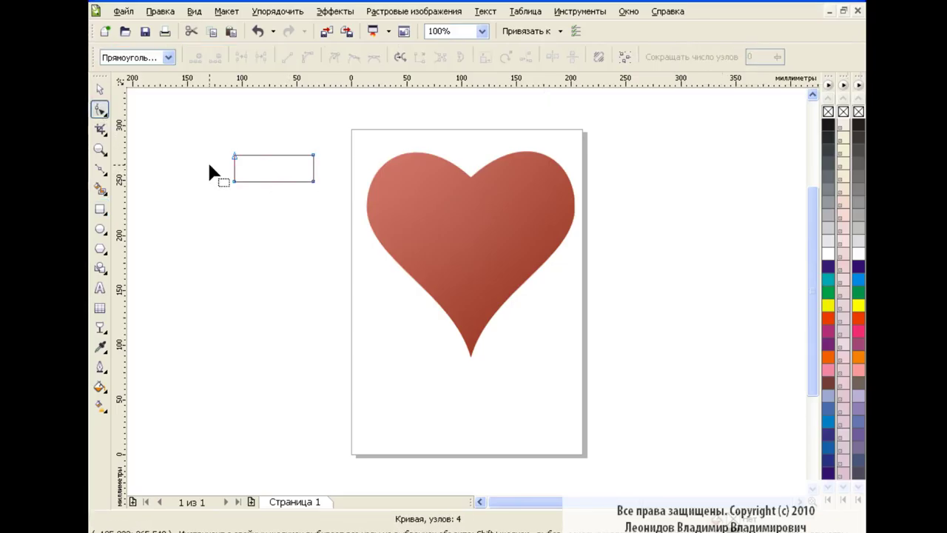
pyautogui.moveTo(233, 181); pyautogui.dragTo(225, 182)
pyautogui.moveTo(313, 182); pyautogui.dragTo(323, 181)
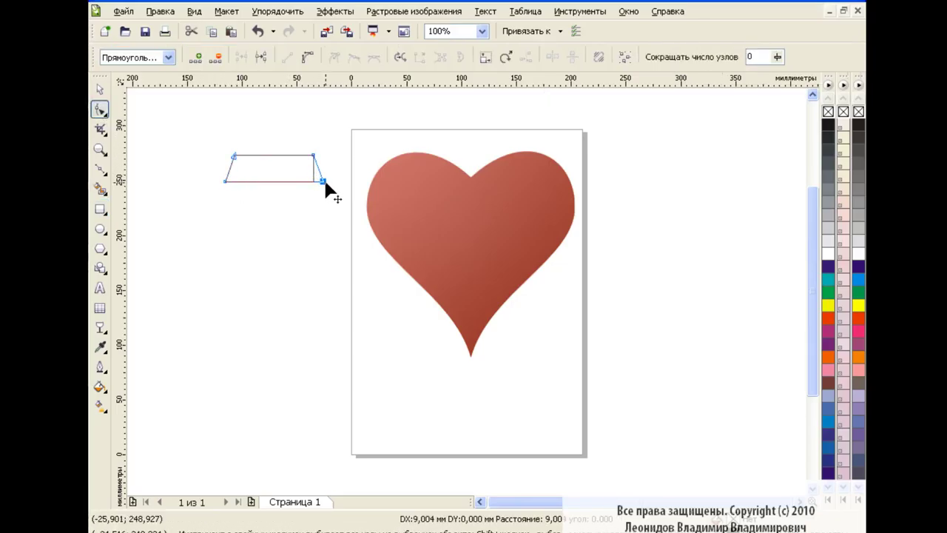
# Turn all edges into curves and bend the shape into a thin arc
pyautogui.moveTo(201, 139); pyautogui.dragTo(335, 205)
pyautogui.click(308, 57)
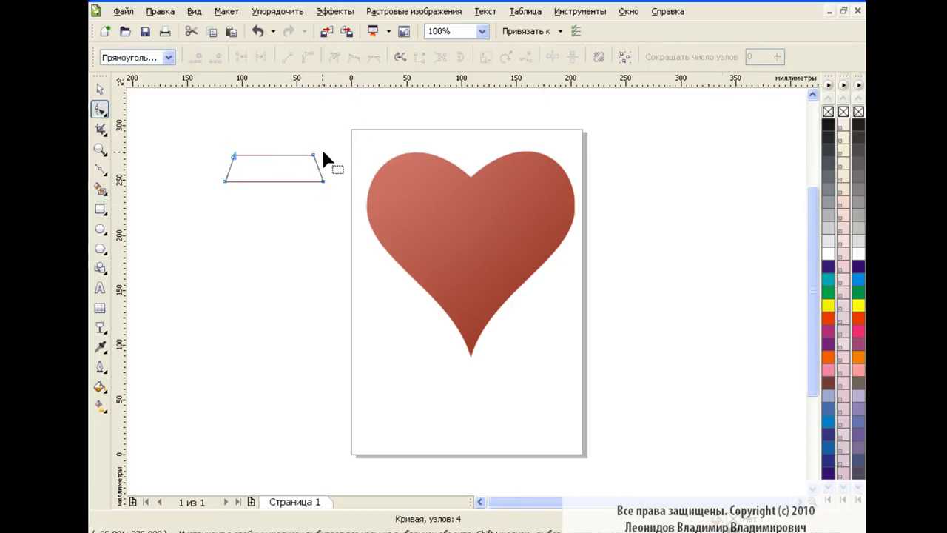
pyautogui.moveTo(287, 155); pyautogui.dragTo(286, 144)
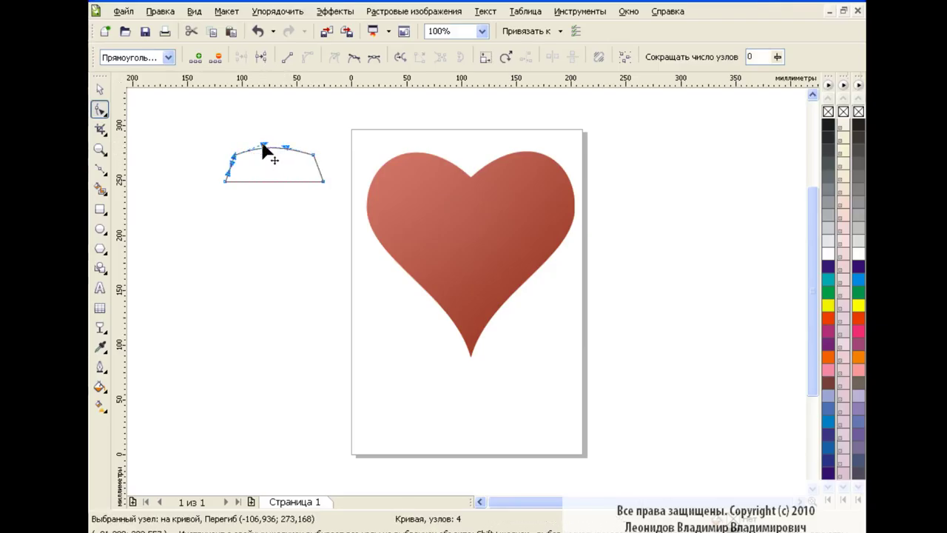
pyautogui.moveTo(272, 181)
pyautogui.mouseDown()
pyautogui.moveTo(271, 166)
pyautogui.moveTo(210, 180)
pyautogui.mouseUp()
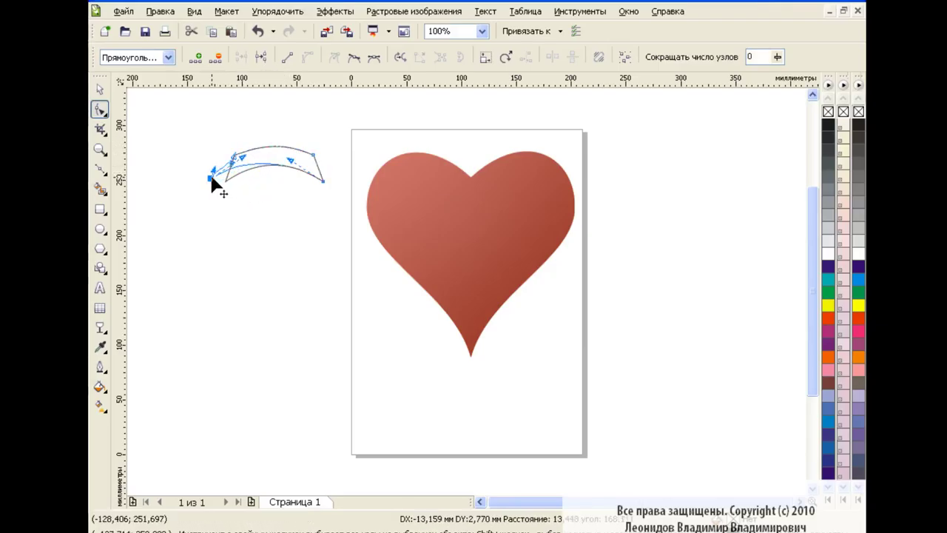
pyautogui.moveTo(326, 185); pyautogui.dragTo(335, 178)
# Make the arc's upper-left and upper-right nodes smooth
pyautogui.click(312, 155)
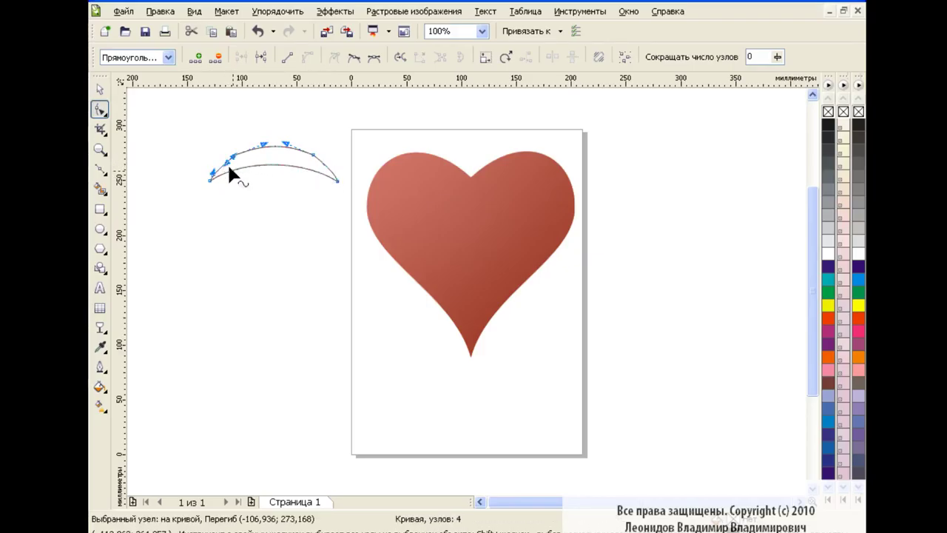
pyautogui.click(287, 208)
pyautogui.click(233, 157)
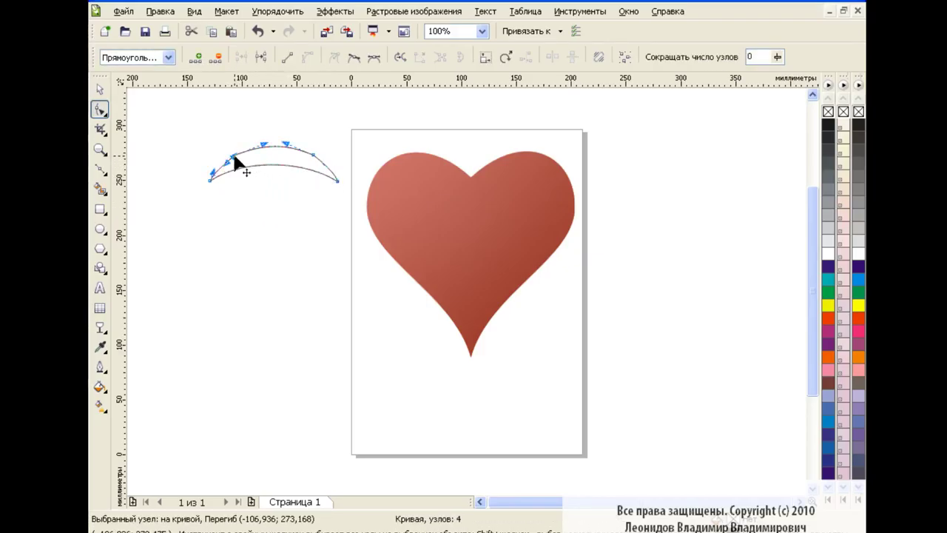
pyautogui.click(354, 57)
pyautogui.click(313, 153)
pyautogui.click(355, 57)
pyautogui.click(100, 89)
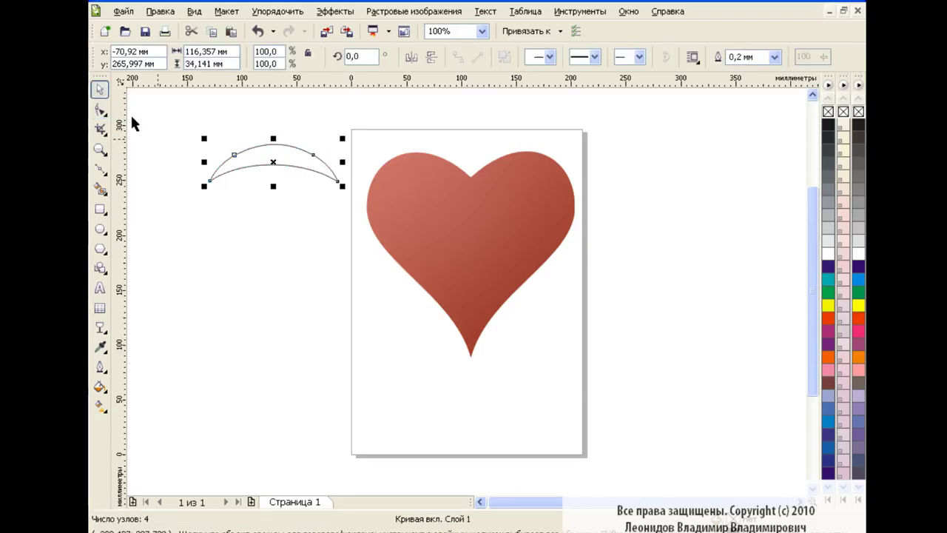
# Move the arc onto the top of the heart and fill it white
pyautogui.click(266, 188)
pyautogui.click(274, 160)
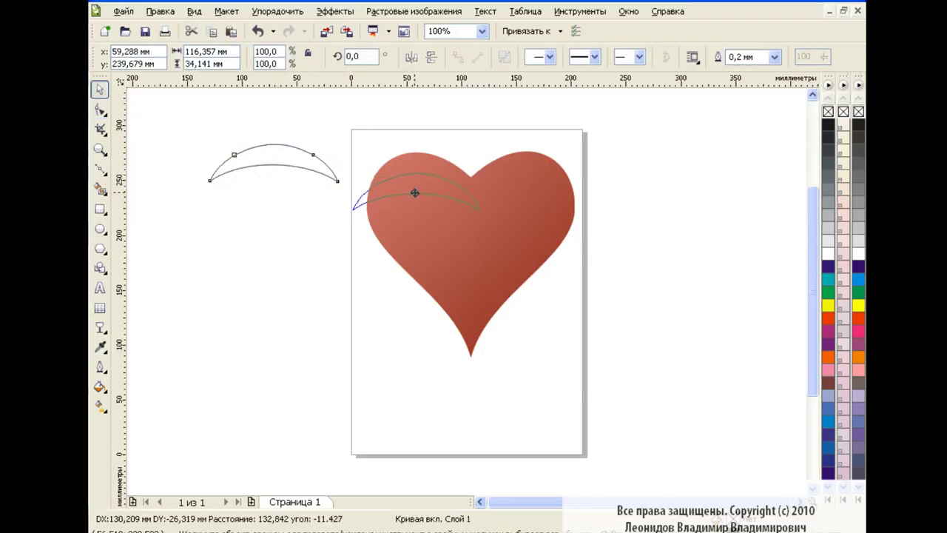
pyautogui.moveTo(275, 160)
pyautogui.mouseDown()
pyautogui.moveTo(416, 185)
pyautogui.moveTo(395, 192)
pyautogui.mouseUp()
pyautogui.click(827, 254)
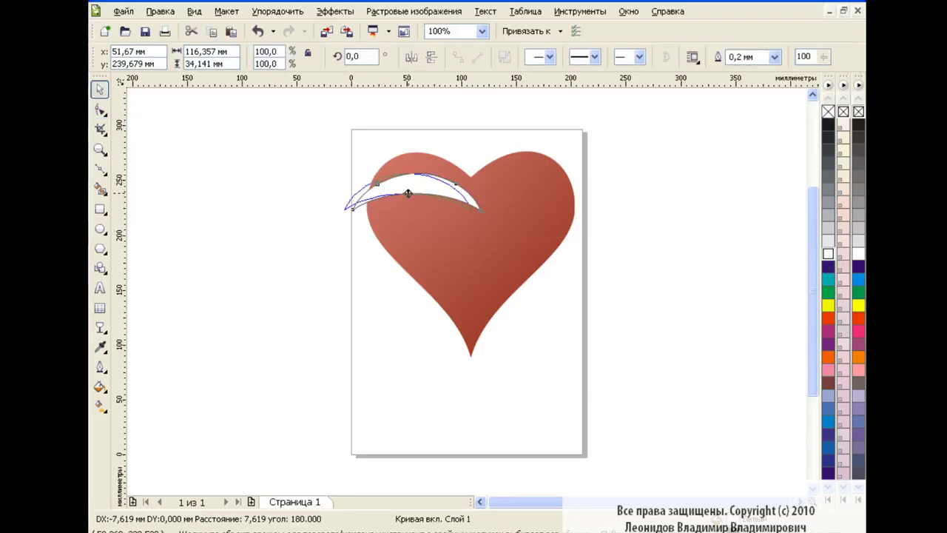
# Rotate the crescent to 37.3°, scale it to 69.7%, seat it in the left lobe, remove its outline
pyautogui.click(395, 191)
pyautogui.moveTo(464, 169); pyautogui.dragTo(432, 147)
pyautogui.click(412, 185)
pyautogui.moveTo(347, 247); pyautogui.dragTo(379, 224)
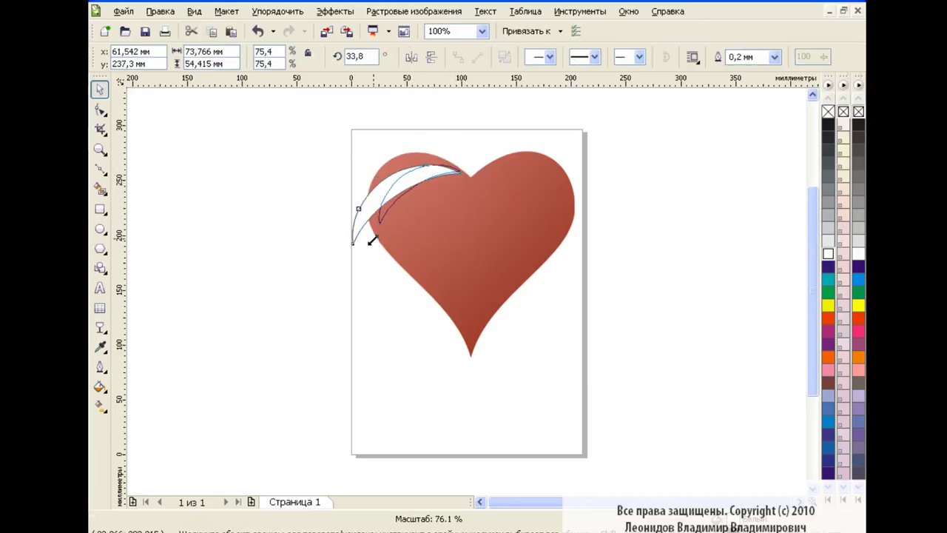
pyautogui.moveTo(424, 192); pyautogui.dragTo(412, 185)
pyautogui.click(412, 185)
pyautogui.moveTo(365, 217); pyautogui.dragTo(364, 222)
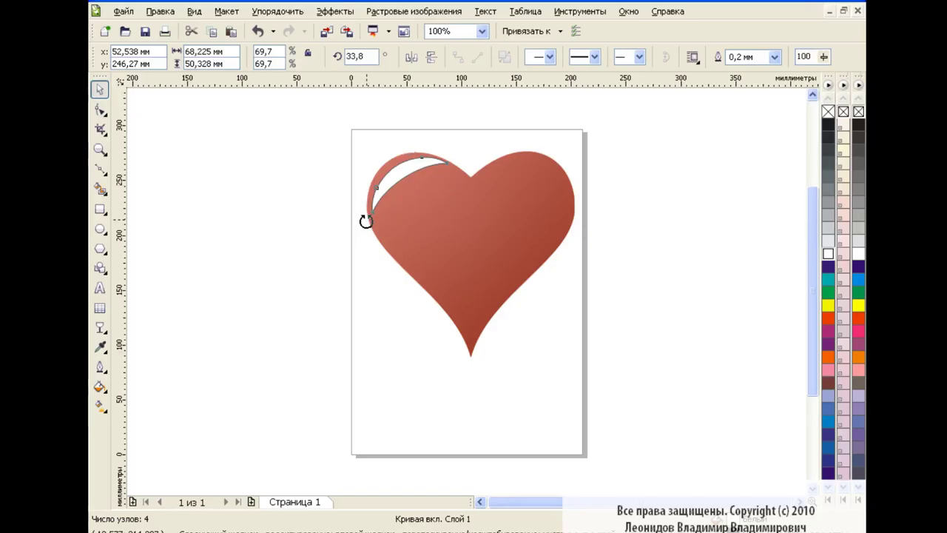
pyautogui.click(407, 184)
pyautogui.moveTo(408, 184); pyautogui.dragTo(402, 184)
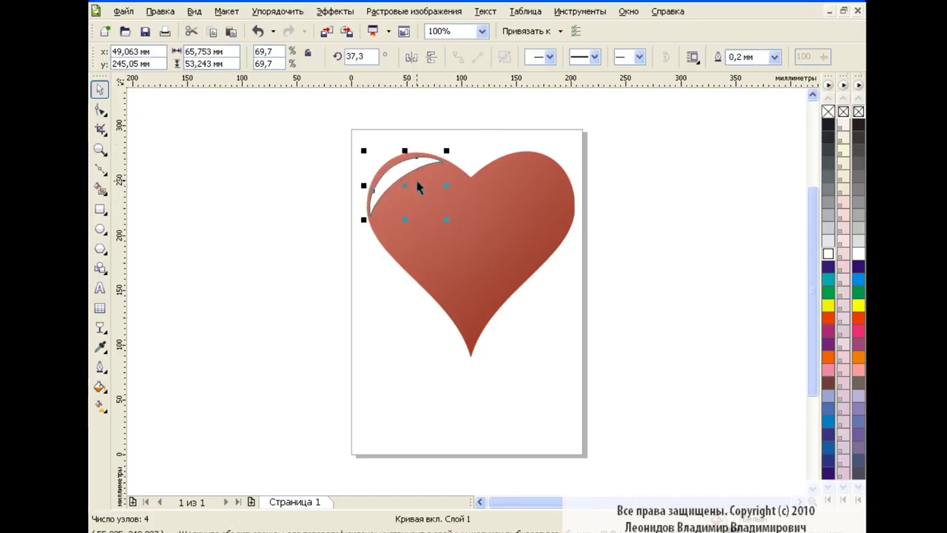
pyautogui.rightClick(826, 112)
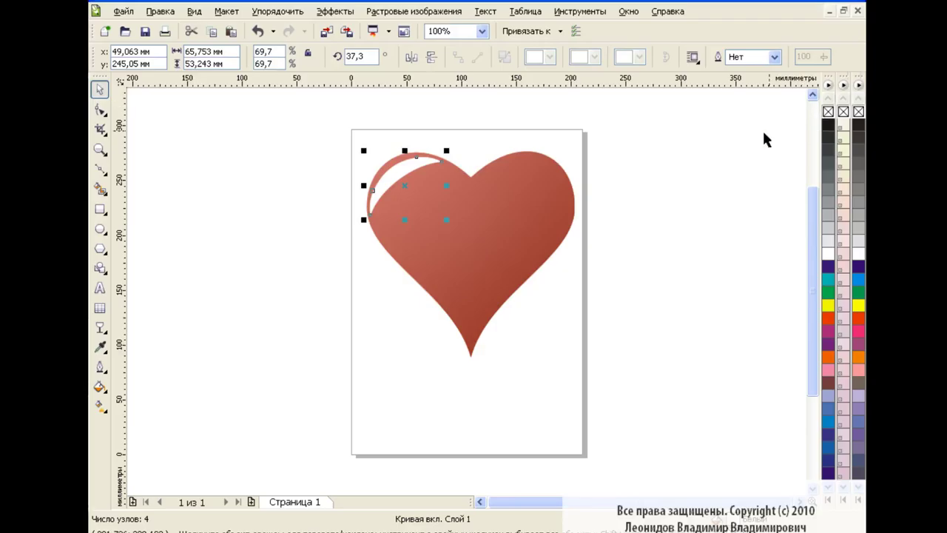
# Apply a linear transparency across the white crescent and refine its curve
pyautogui.click(103, 330)
pyautogui.click(166, 437)
pyautogui.moveTo(420, 200); pyautogui.dragTo(425, 207)
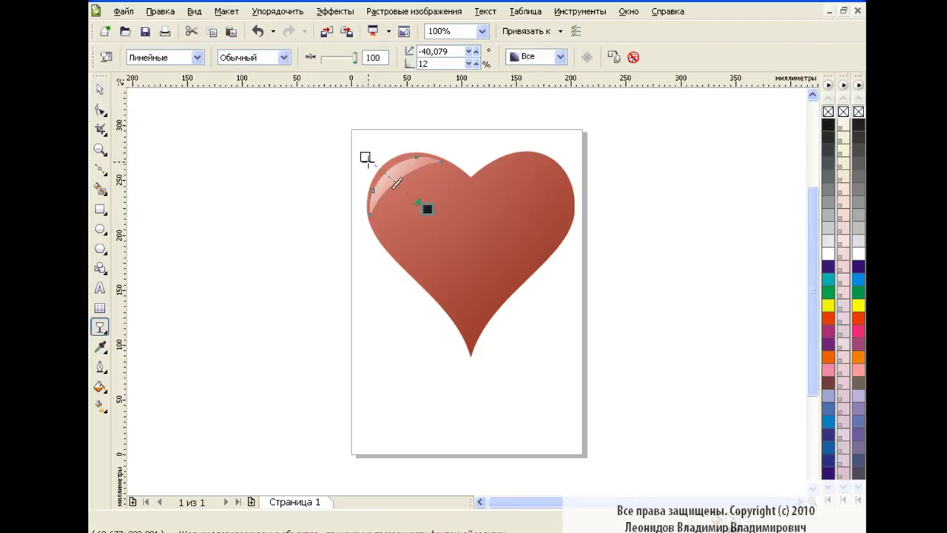
pyautogui.moveTo(366, 154); pyautogui.dragTo(371, 152)
pyautogui.moveTo(426, 208); pyautogui.dragTo(426, 215)
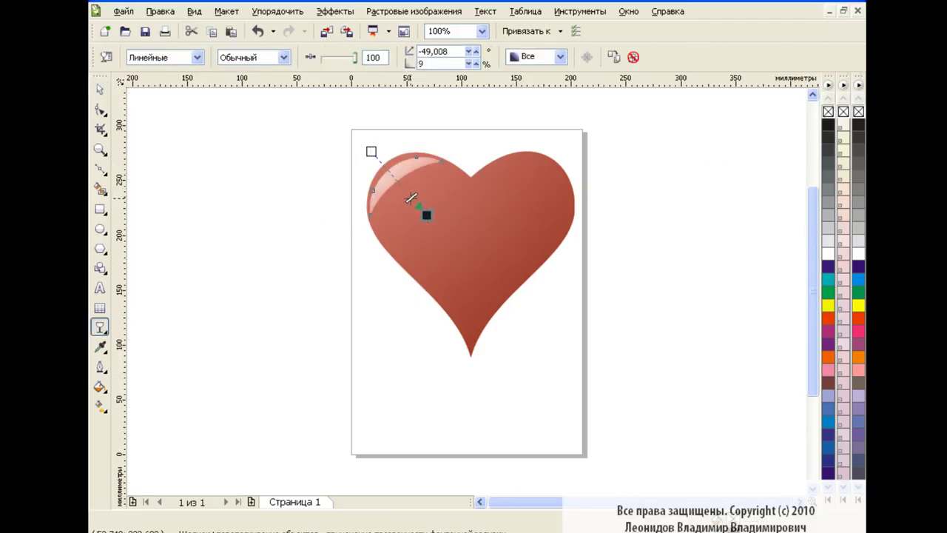
pyautogui.click(100, 109)
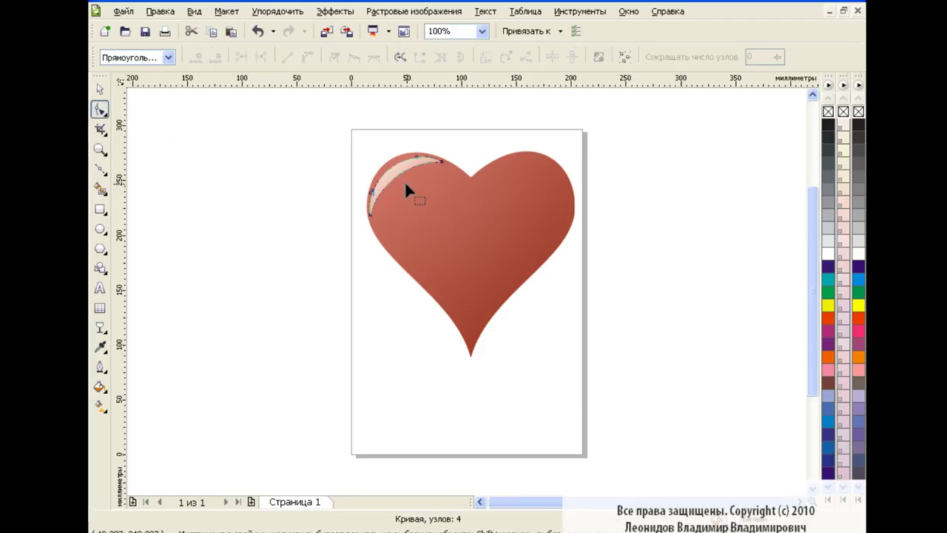
pyautogui.moveTo(377, 220); pyautogui.dragTo(372, 222)
pyautogui.press('space')
# Adjust the highlight's fade angle and group it with the heart
pyautogui.click(102, 345)
pyautogui.click(100, 326)
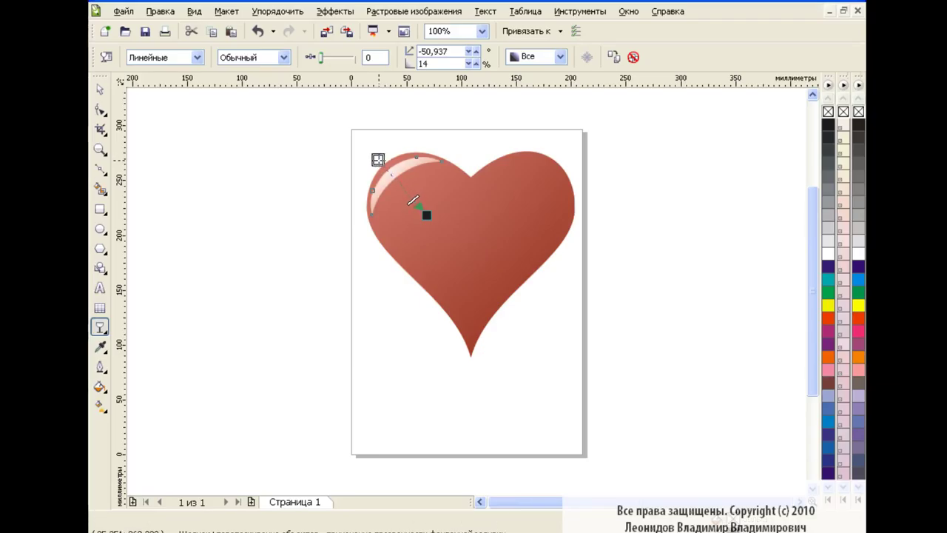
pyautogui.moveTo(377, 162); pyautogui.dragTo(383, 162)
pyautogui.press('space')
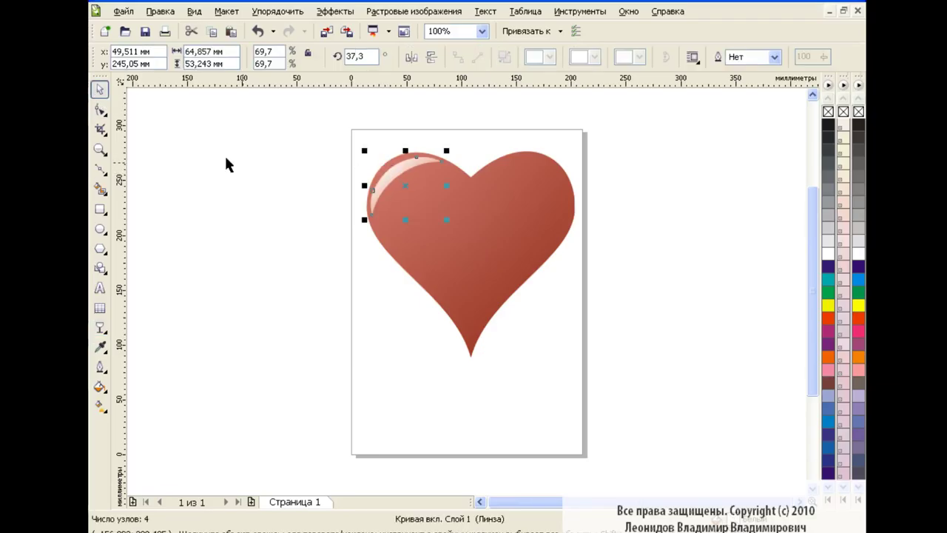
pyautogui.moveTo(338, 133)
pyautogui.mouseDown()
pyautogui.moveTo(583, 372)
pyautogui.moveTo(492, 274)
pyautogui.mouseUp()
pyautogui.click(482, 57)
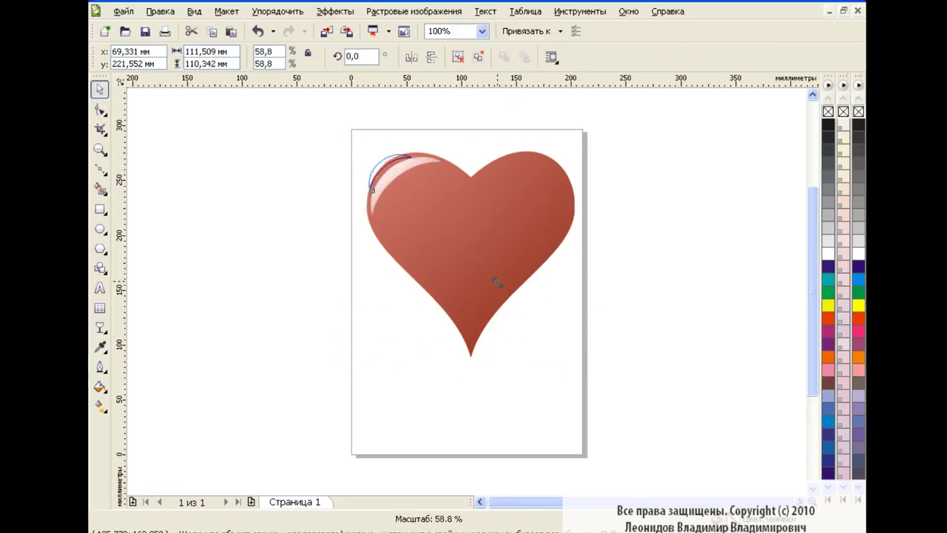
# Shrink the heart group off-page to the upper left and sketch a freehand wing outline
pyautogui.moveTo(426, 212); pyautogui.dragTo(213, 168)
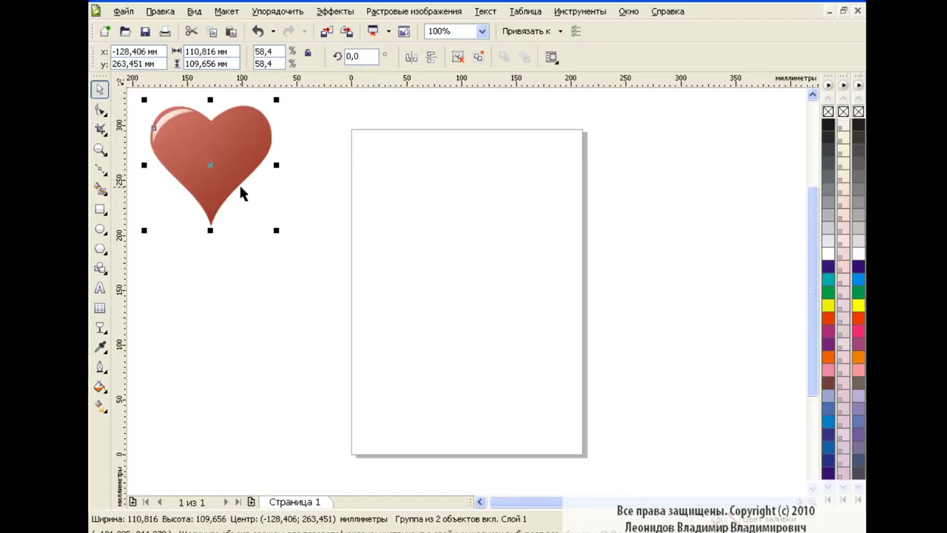
pyautogui.click(495, 283)
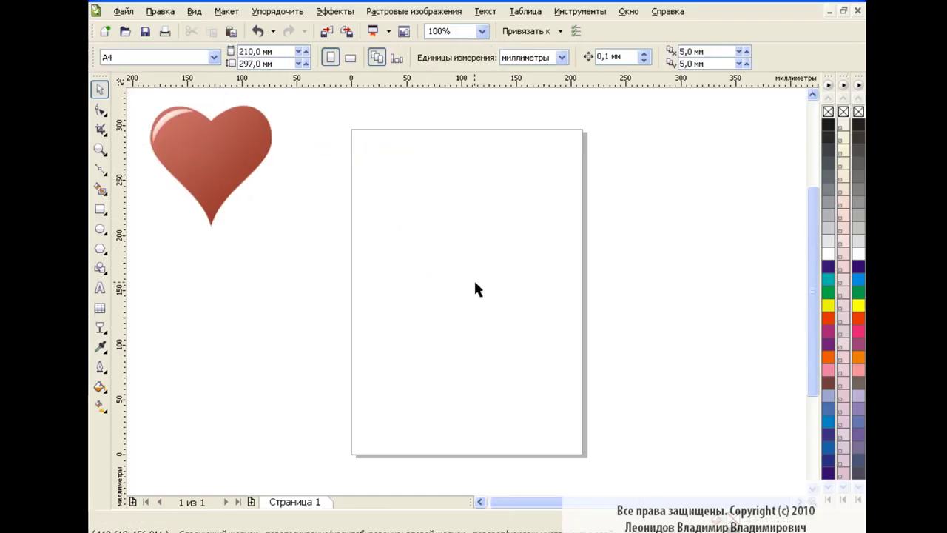
pyautogui.click(102, 170)
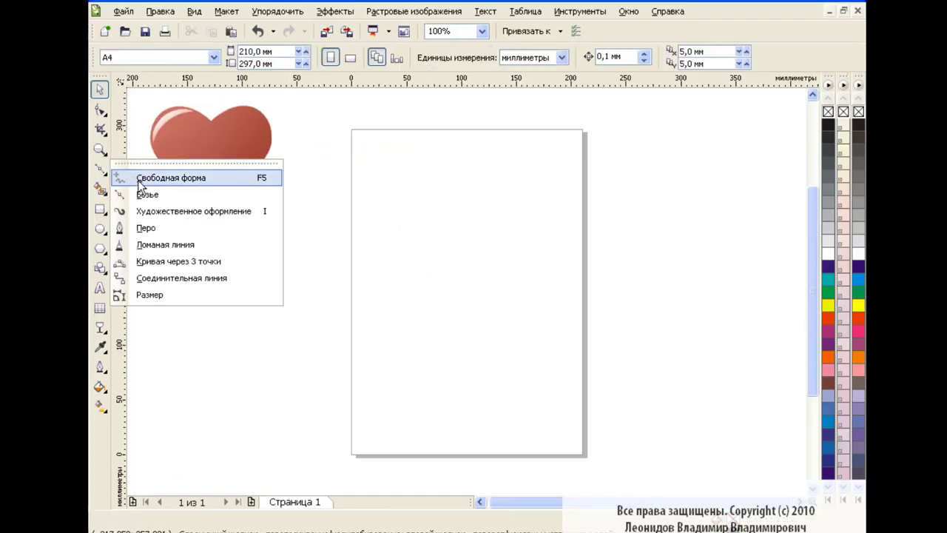
pyautogui.click(135, 178)
pyautogui.moveTo(442, 250)
pyautogui.mouseDown()
pyautogui.moveTo(609, 250)
pyautogui.moveTo(689, 130)
pyautogui.moveTo(609, 153)
pyautogui.moveTo(444, 247)
pyautogui.mouseUp()
# Smooth a wing node and reshape the upper edge and pointed upper tip
pyautogui.click(105, 113)
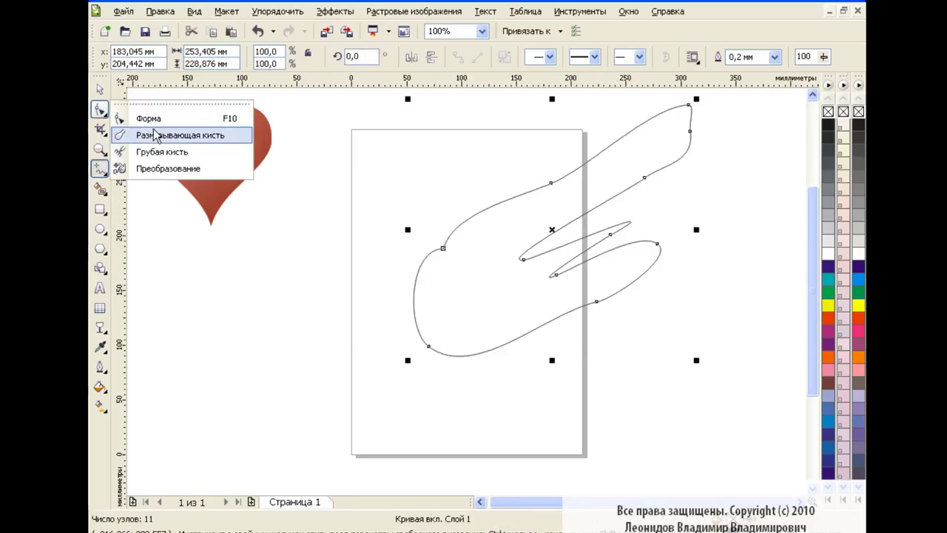
pyautogui.scroll(1, 798, 253)
pyautogui.click(442, 271)
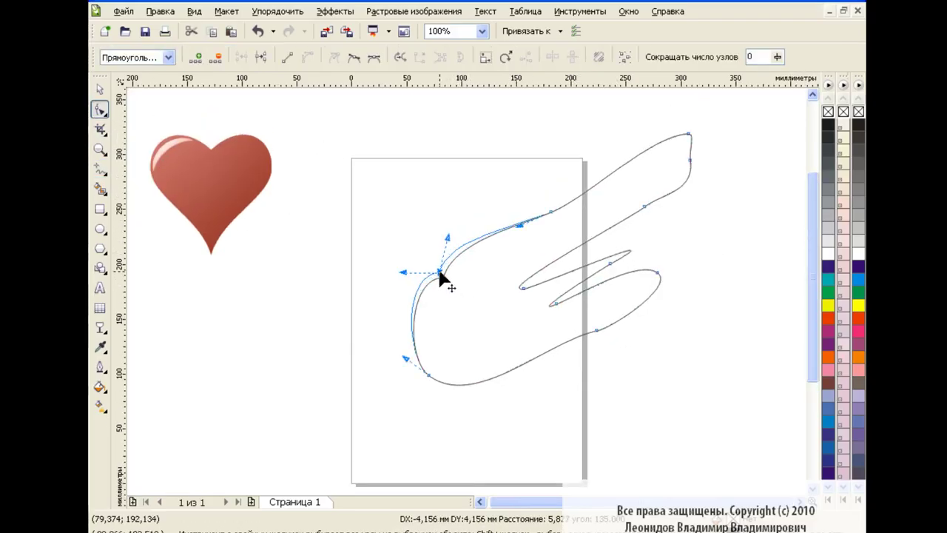
pyautogui.click(354, 63)
pyautogui.moveTo(548, 220); pyautogui.dragTo(542, 205)
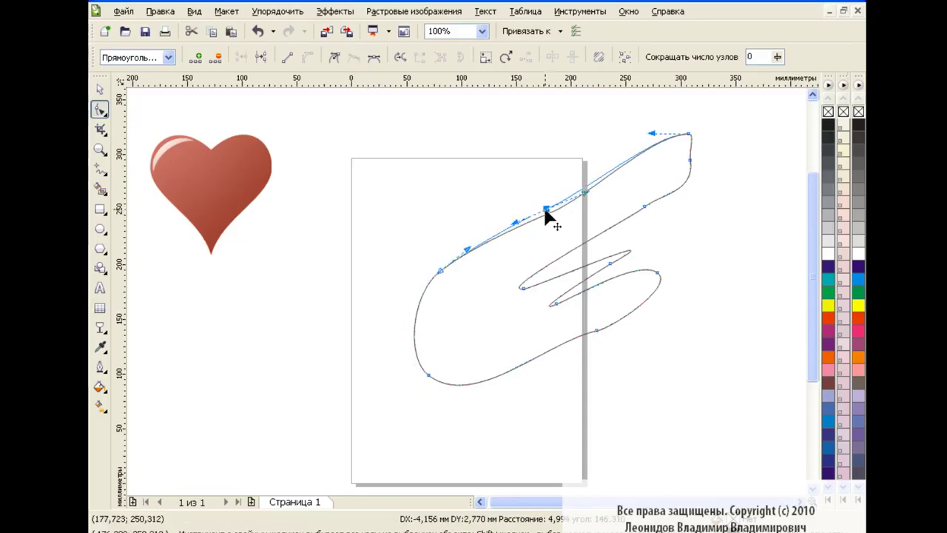
pyautogui.click(689, 160)
pyautogui.moveTo(645, 207); pyautogui.dragTo(615, 210)
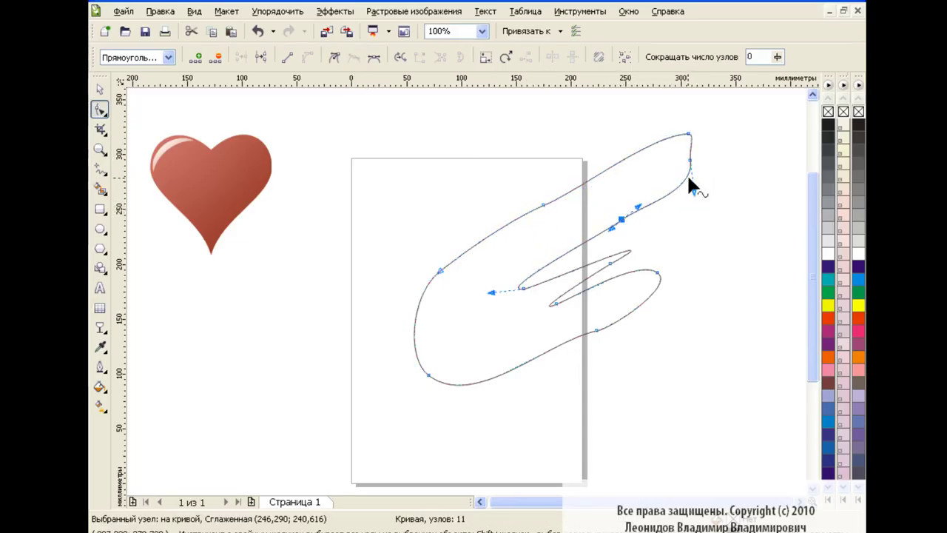
pyautogui.moveTo(687, 173); pyautogui.dragTo(708, 120)
# Bend the wing's upper edge and pull the zigzag section into a feather tip
pyautogui.click(581, 191)
pyautogui.moveTo(545, 216); pyautogui.dragTo(588, 193)
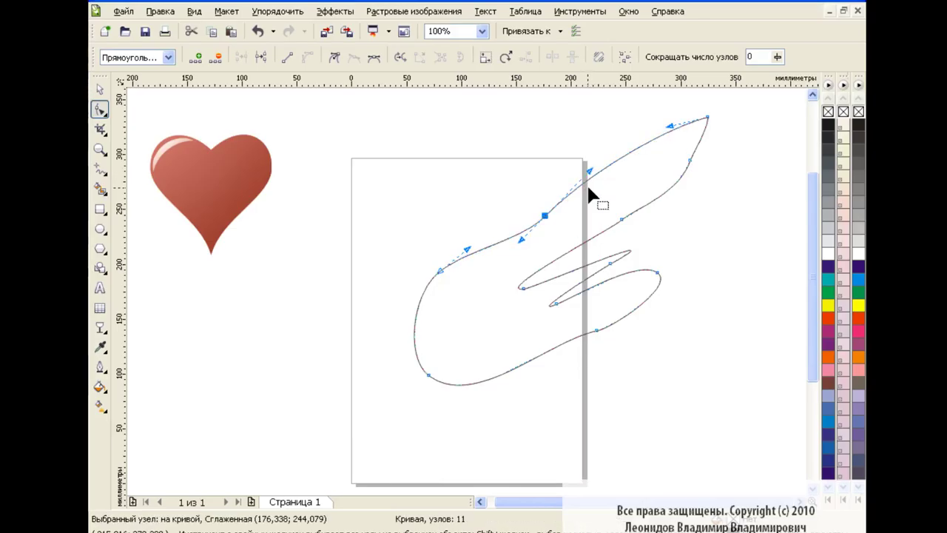
pyautogui.click(626, 253)
pyautogui.moveTo(626, 254); pyautogui.dragTo(584, 242)
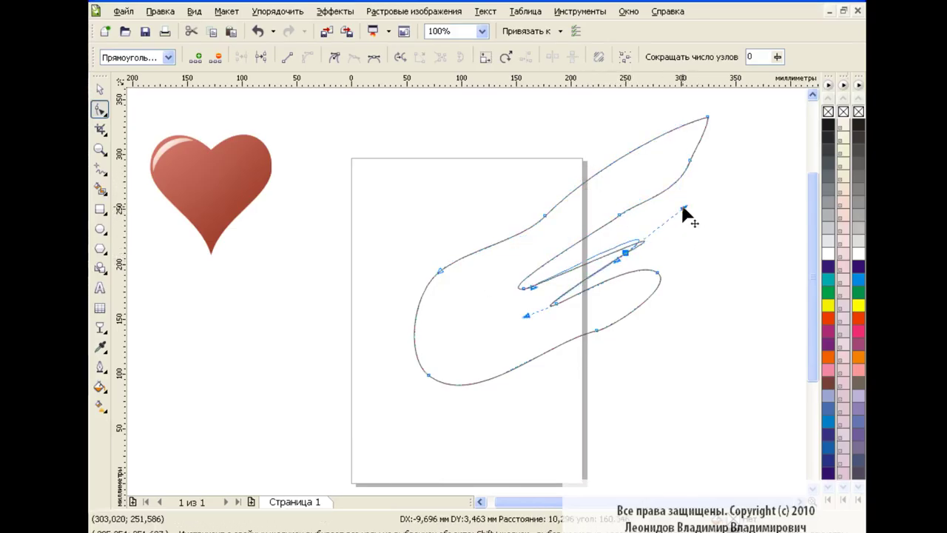
pyautogui.moveTo(643, 239)
pyautogui.mouseDown()
pyautogui.moveTo(598, 254)
pyautogui.moveTo(643, 242)
pyautogui.moveTo(638, 225)
pyautogui.mouseUp()
pyautogui.moveTo(522, 287); pyautogui.dragTo(516, 287)
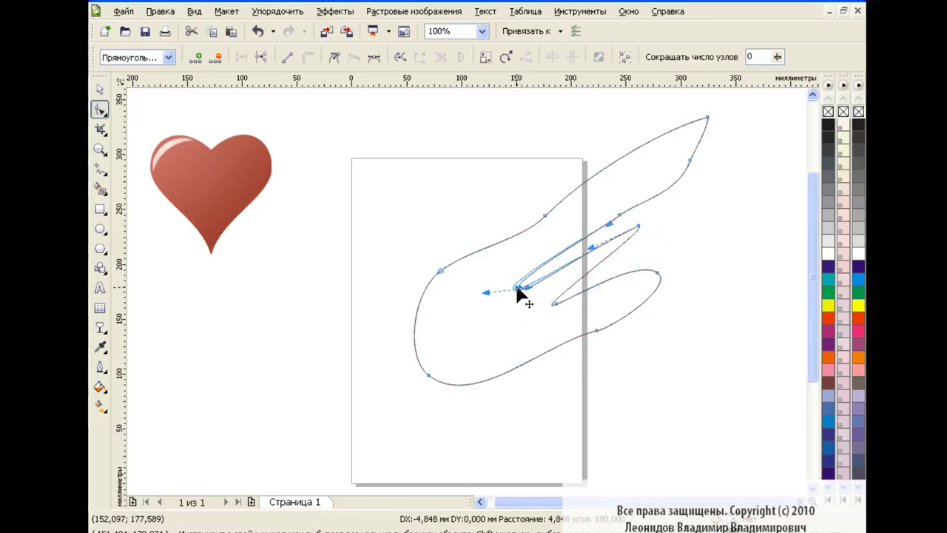
pyautogui.moveTo(640, 230); pyautogui.dragTo(617, 241)
# Reshape the lower feather segment, raising its tip and smoothing the lower edge
pyautogui.moveTo(554, 302)
pyautogui.mouseDown()
pyautogui.moveTo(543, 300)
pyautogui.moveTo(664, 214)
pyautogui.moveTo(652, 213)
pyautogui.mouseUp()
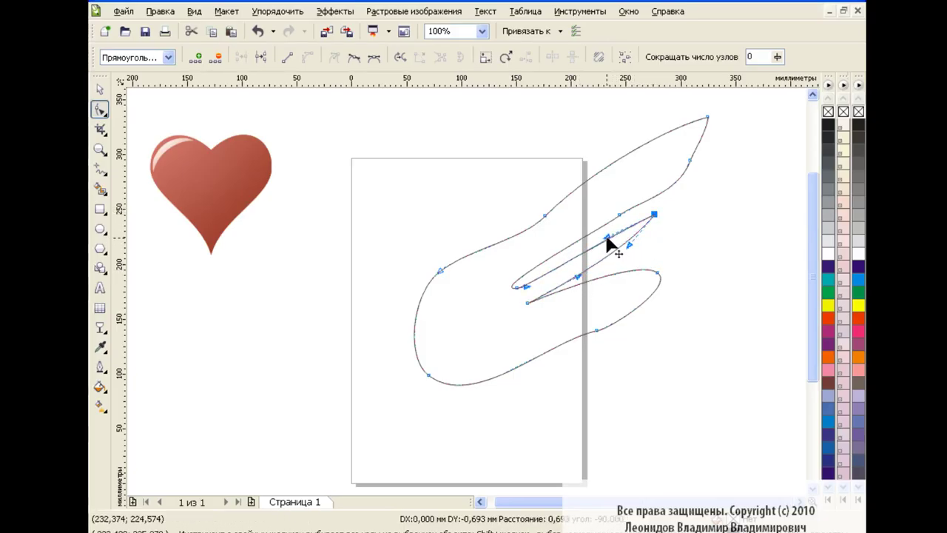
pyautogui.moveTo(658, 273); pyautogui.dragTo(655, 260)
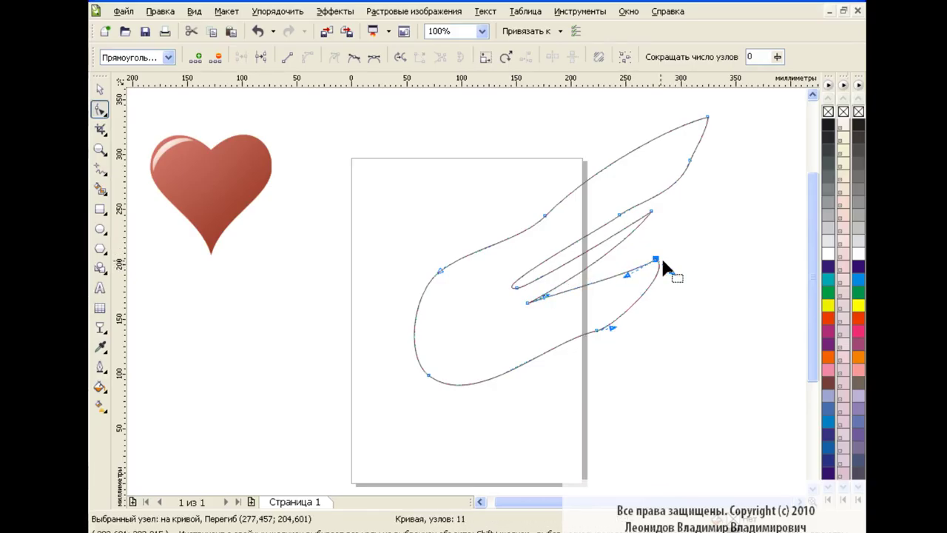
pyautogui.moveTo(656, 261); pyautogui.dragTo(650, 252)
pyautogui.moveTo(596, 330); pyautogui.dragTo(579, 328)
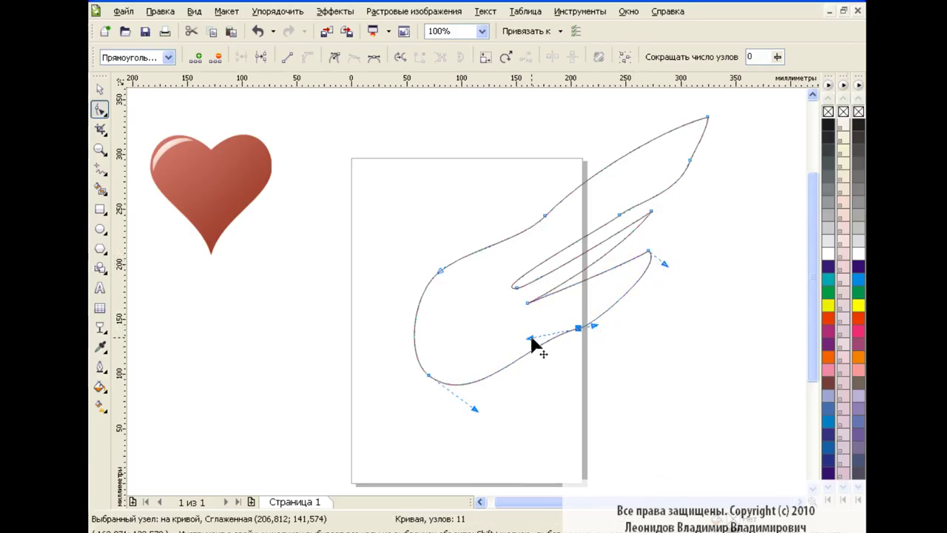
pyautogui.click(648, 252)
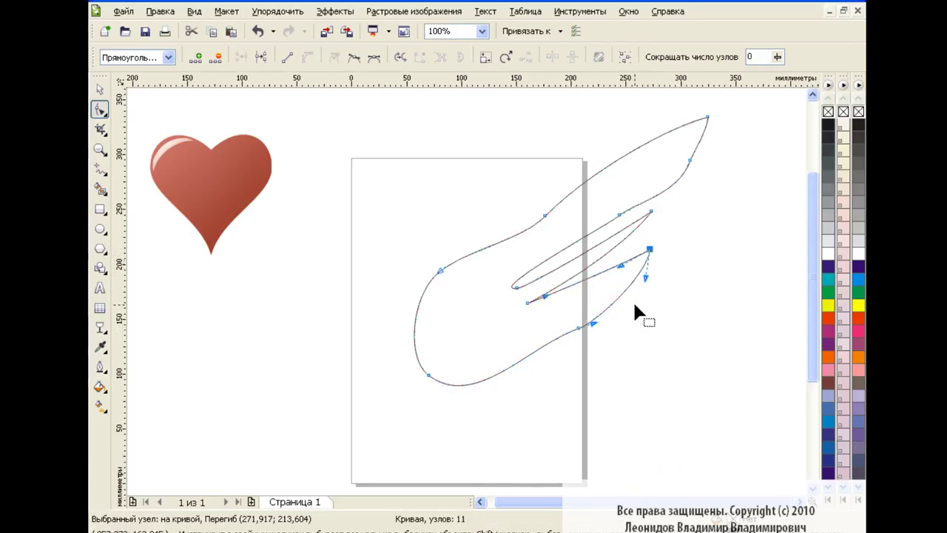
pyautogui.click(545, 215)
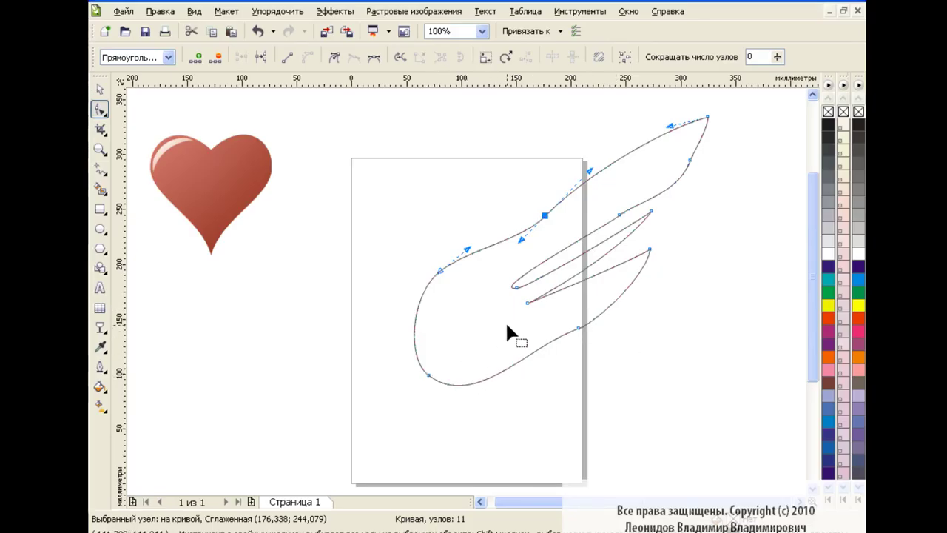
pyautogui.press('space')
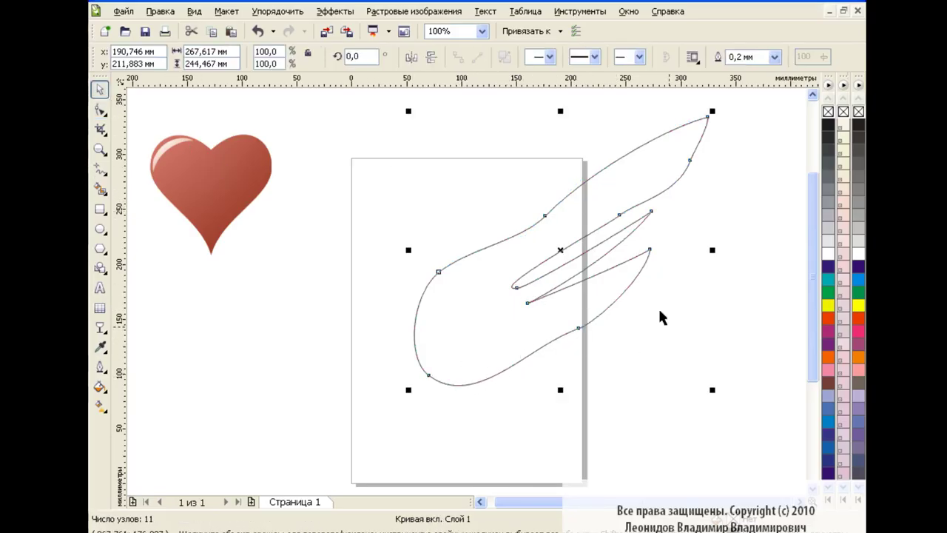
# Scale the wing to 59.5% top right and place a 47% copy lower left
pyautogui.moveTo(712, 390); pyautogui.dragTo(589, 278)
pyautogui.moveTo(518, 208); pyautogui.dragTo(604, 194)
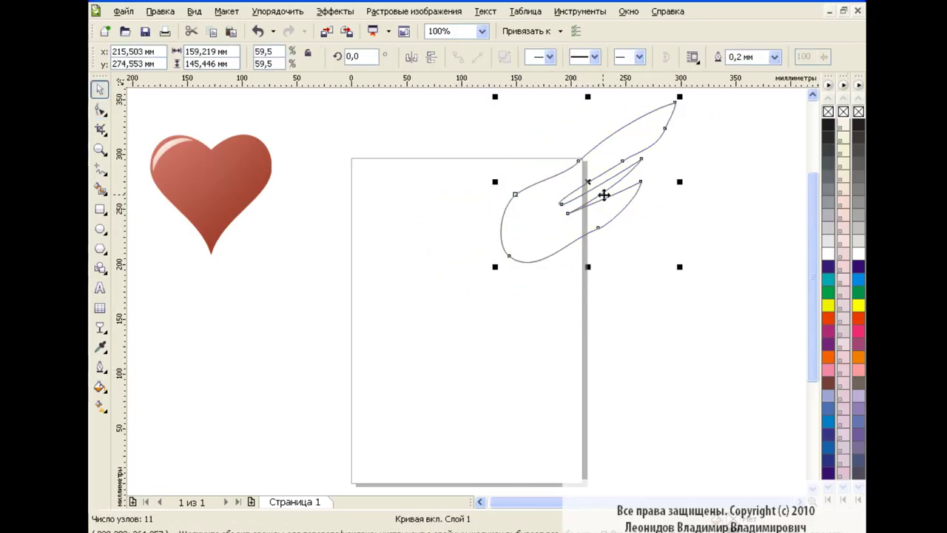
pyautogui.press('F10')
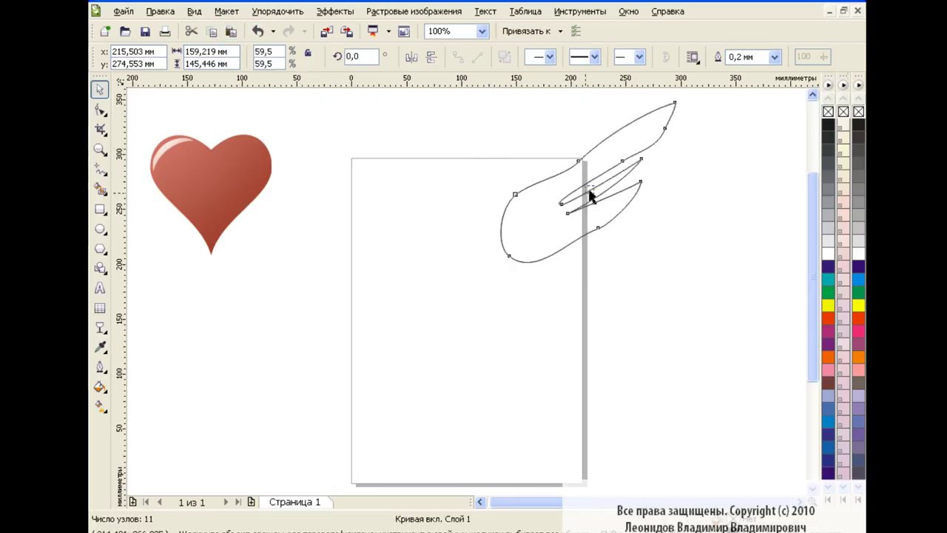
pyautogui.moveTo(575, 180)
pyautogui.mouseDown()
pyautogui.moveTo(508, 295)
pyautogui.moveTo(474, 327)
pyautogui.mouseUp()
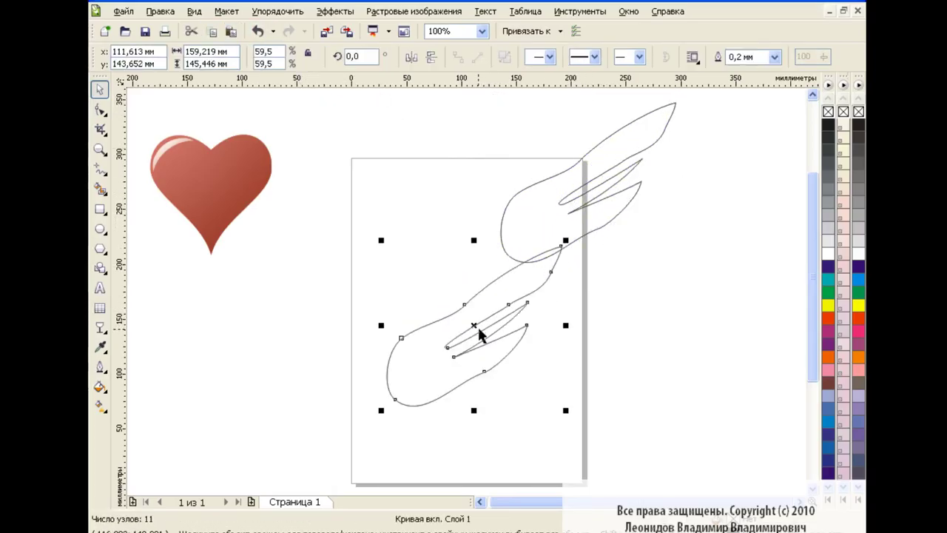
pyautogui.moveTo(565, 240); pyautogui.dragTo(526, 275)
pyautogui.moveTo(454, 346); pyautogui.dragTo(450, 363)
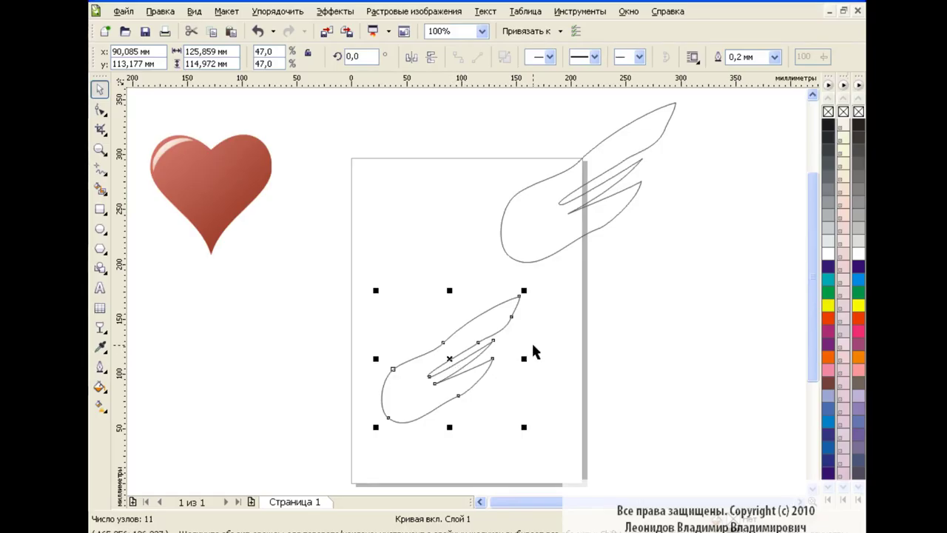
# Fill the small wing 30% grey and the larger wing medium grey
pyautogui.click(828, 220)
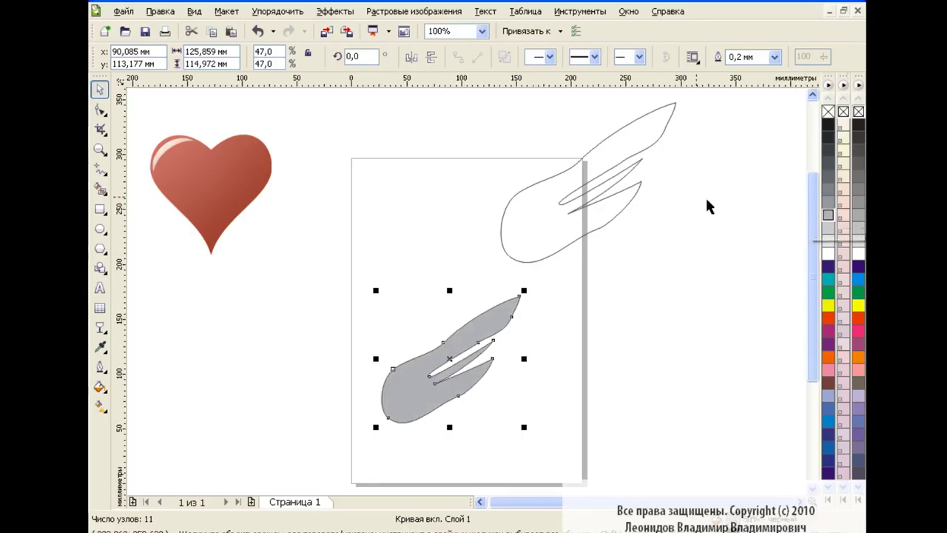
pyautogui.click(549, 193)
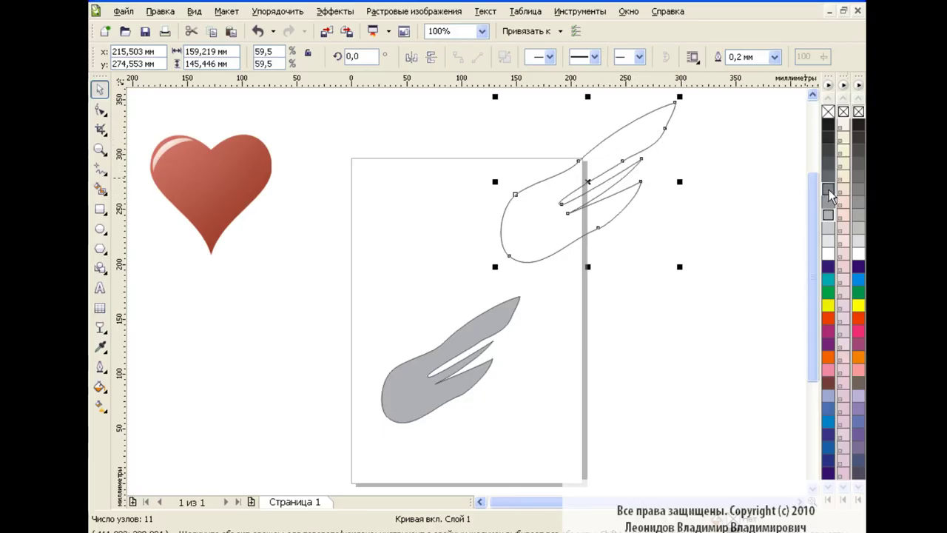
pyautogui.click(830, 165)
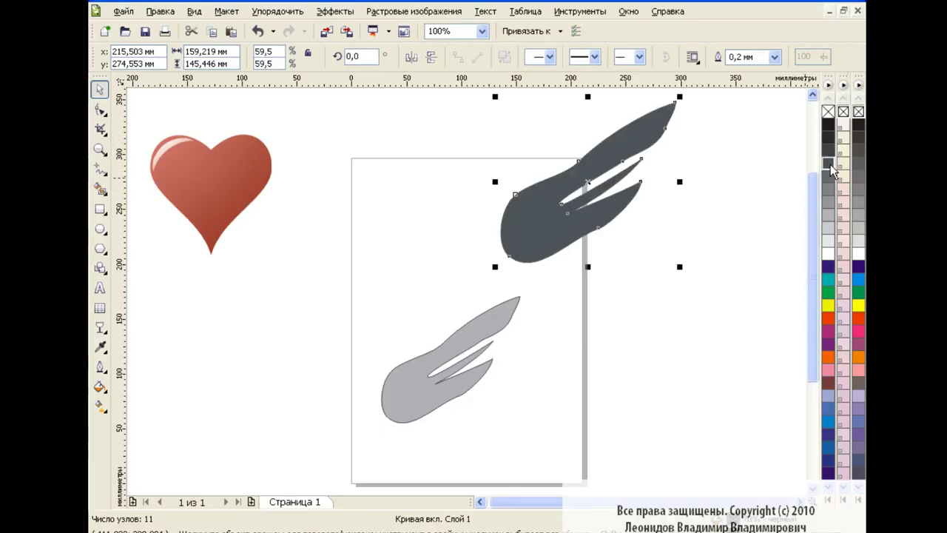
pyautogui.click(830, 192)
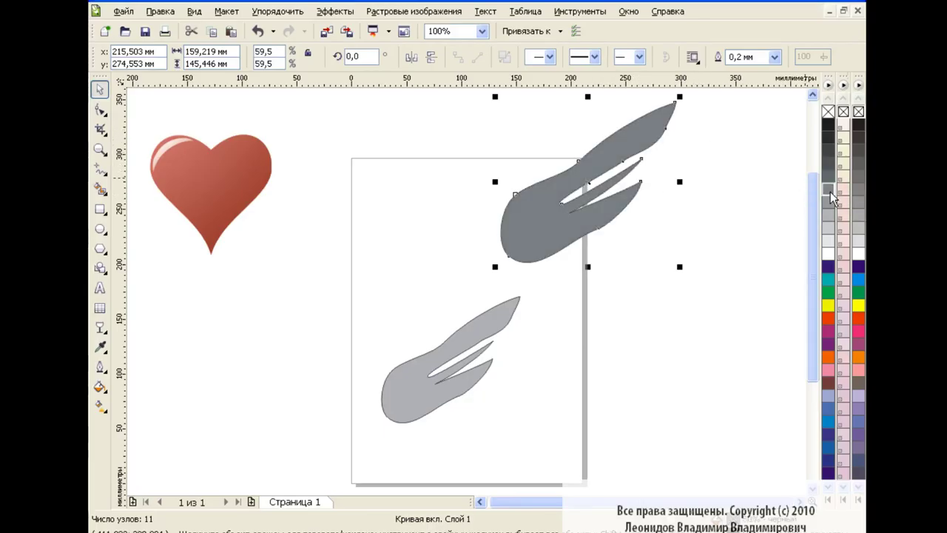
pyautogui.click(100, 327)
pyautogui.click(145, 337)
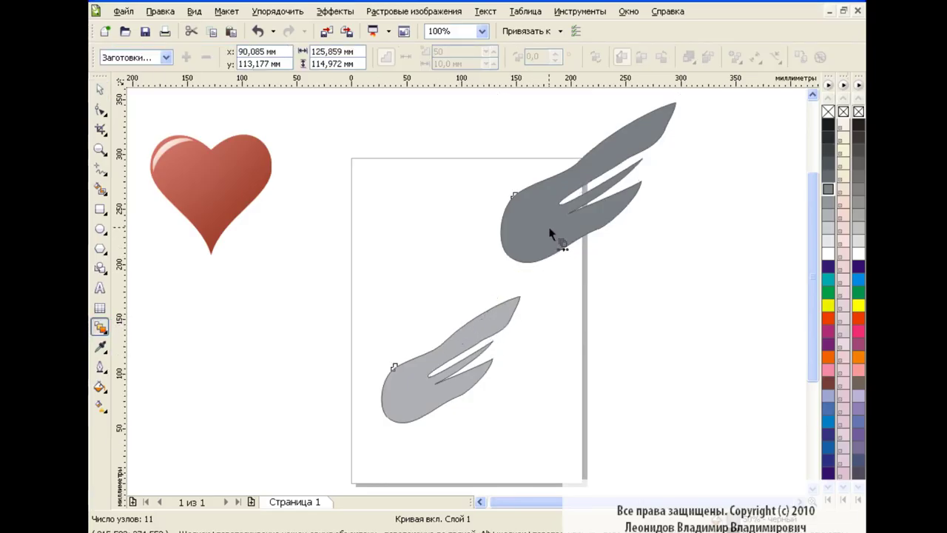
# Blend the lower light wing into the upper grey wing with 20 steps
pyautogui.moveTo(484, 331); pyautogui.dragTo(564, 241)
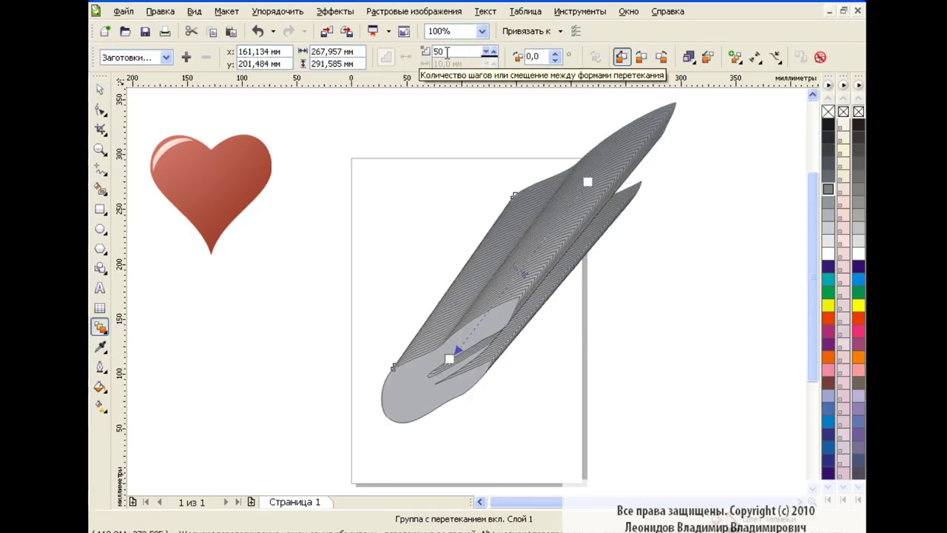
pyautogui.write('20')
pyautogui.press('Return')
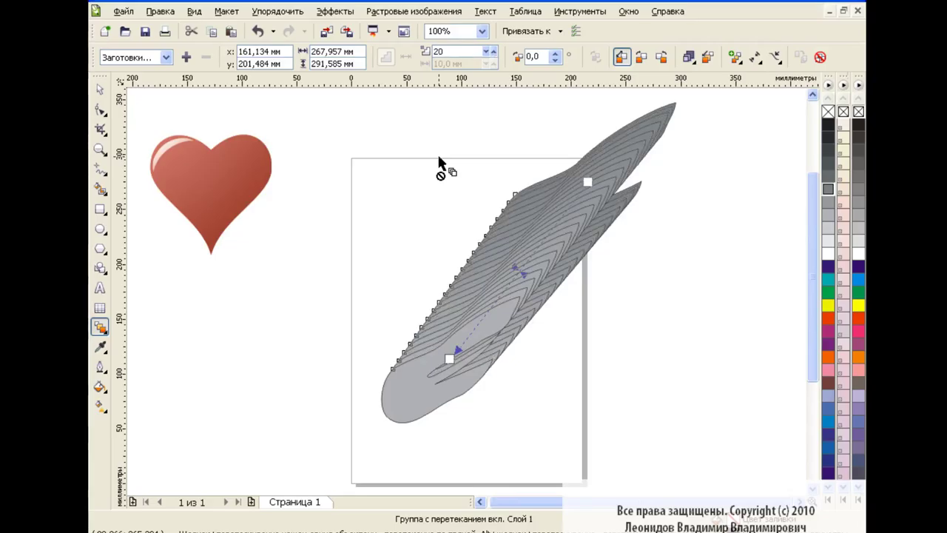
# Return to the Pick tool and open the Freehand/Bezier tool options
pyautogui.click(100, 89)
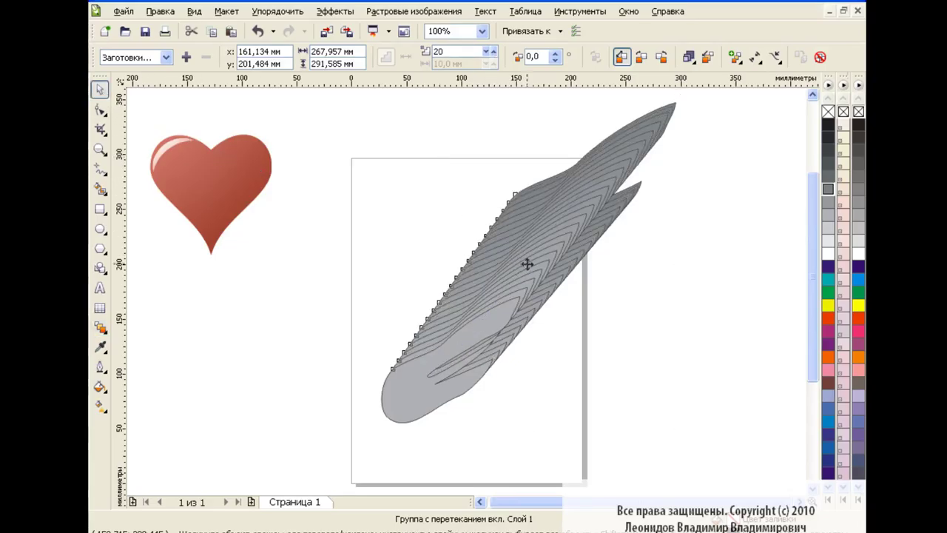
pyautogui.moveTo(526, 264); pyautogui.dragTo(652, 266)
pyautogui.doubleClick(100, 169)
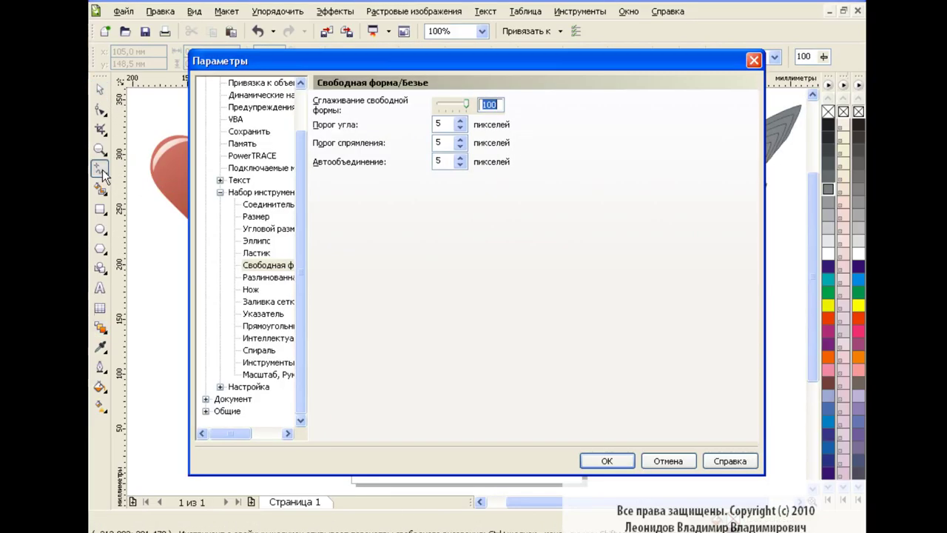
# Draw a straight Bezier line from the page's left up toward the top-right corner
pyautogui.click(668, 460)
pyautogui.click(105, 173)
pyautogui.click(192, 150)
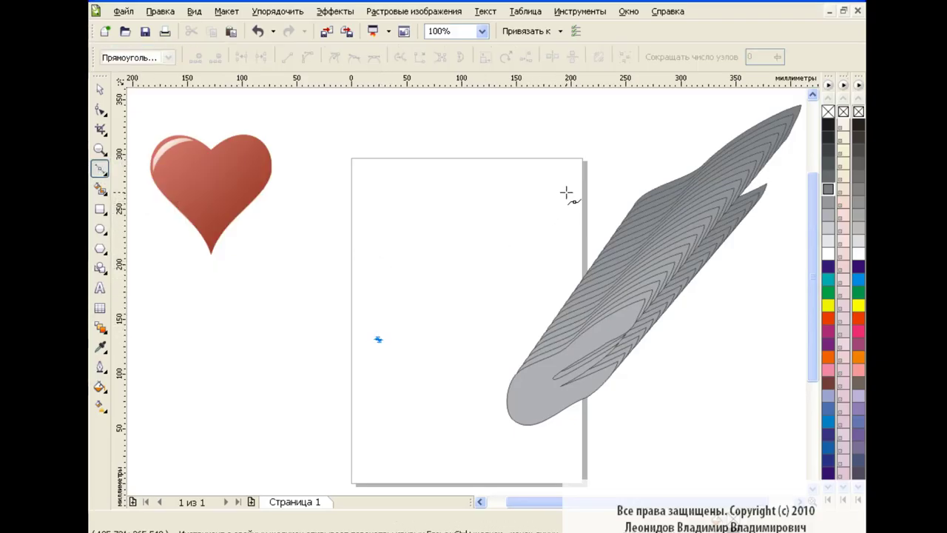
pyautogui.click(566, 192)
pyautogui.click(99, 108)
# Bend the line into a smooth rising arc by adjusting its end node and control handles
pyautogui.moveTo(346, 174); pyautogui.dragTo(581, 385)
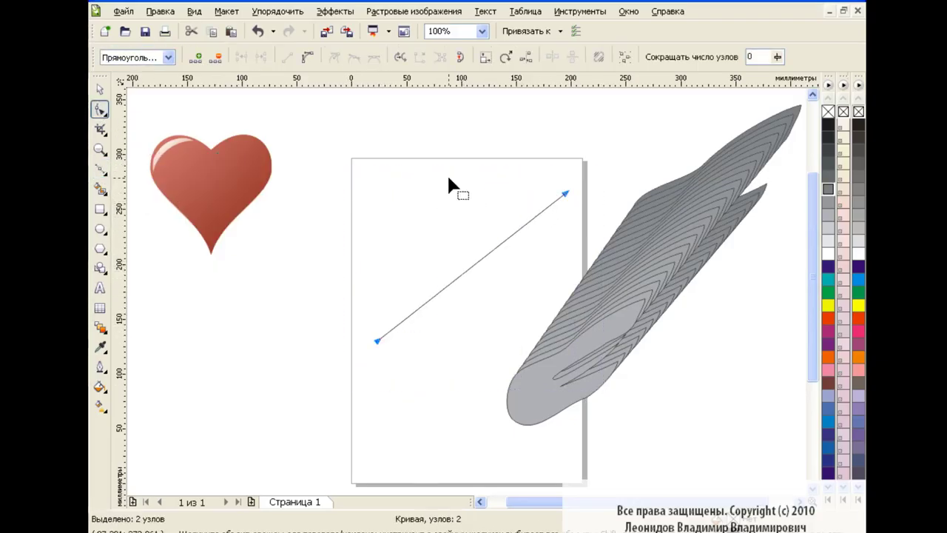
pyautogui.moveTo(485, 251); pyautogui.dragTo(511, 285)
pyautogui.moveTo(566, 193); pyautogui.dragTo(583, 172)
pyautogui.moveTo(542, 247); pyautogui.dragTo(520, 301)
pyautogui.moveTo(460, 319); pyautogui.dragTo(423, 333)
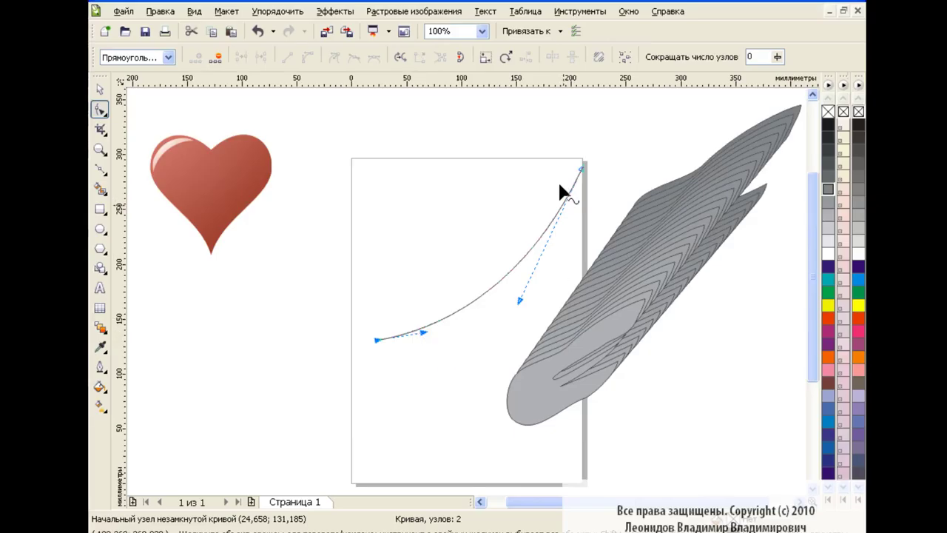
pyautogui.click(99, 90)
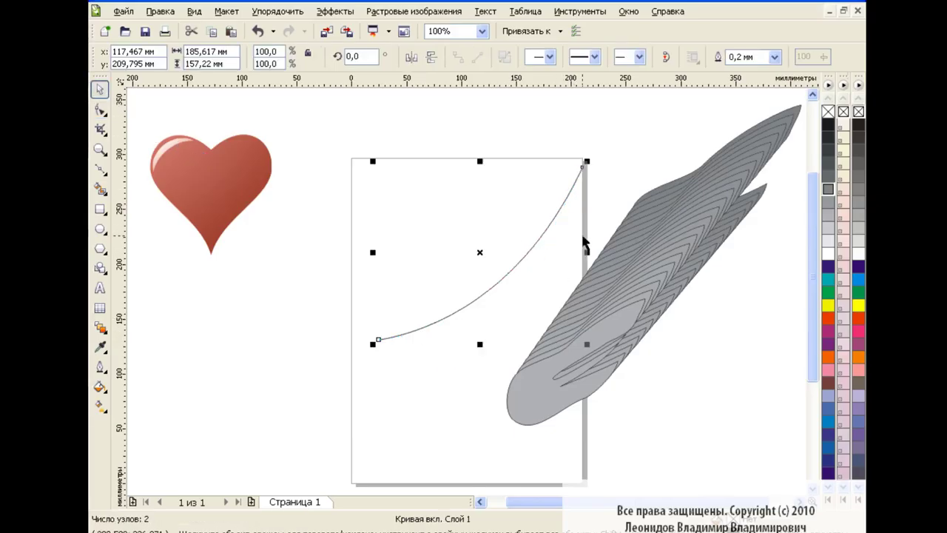
# Attach the 20-step feather blend to the new curve and stretch it along the whole path
pyautogui.click(100, 326)
pyautogui.click(703, 265)
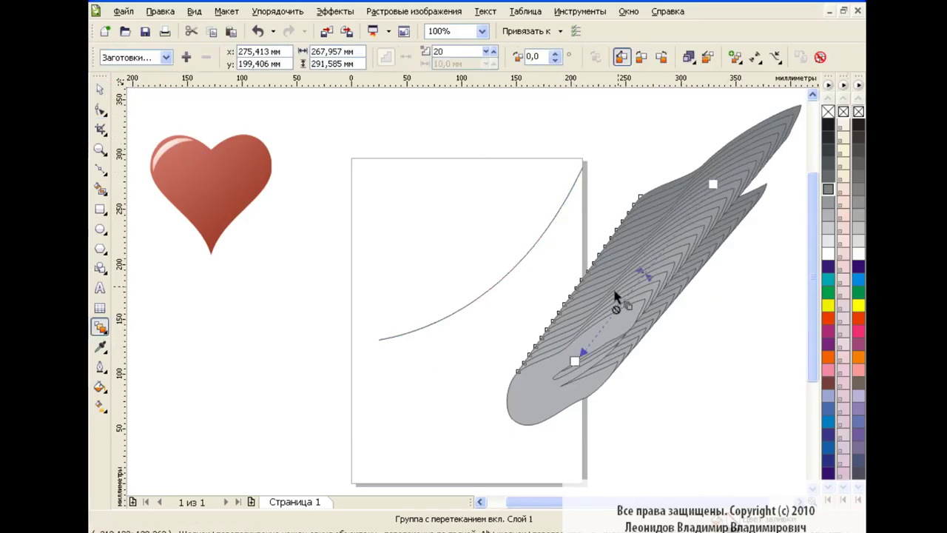
pyautogui.click(776, 60)
pyautogui.click(676, 74)
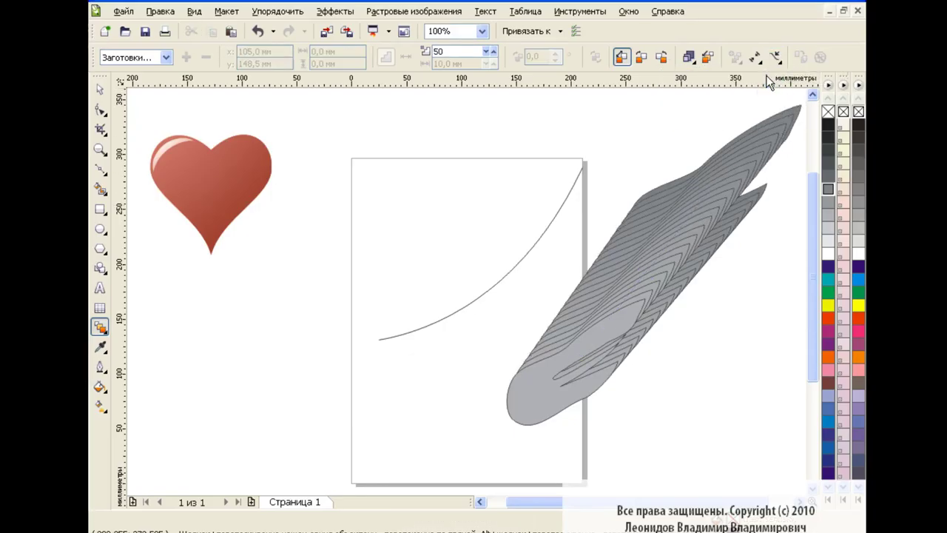
pyautogui.click(543, 228)
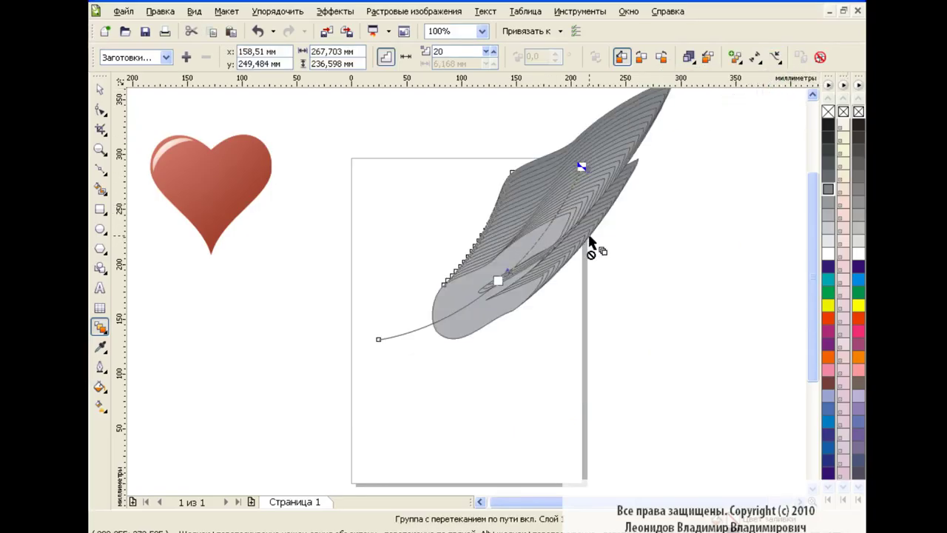
pyautogui.moveTo(498, 280); pyautogui.dragTo(378, 339)
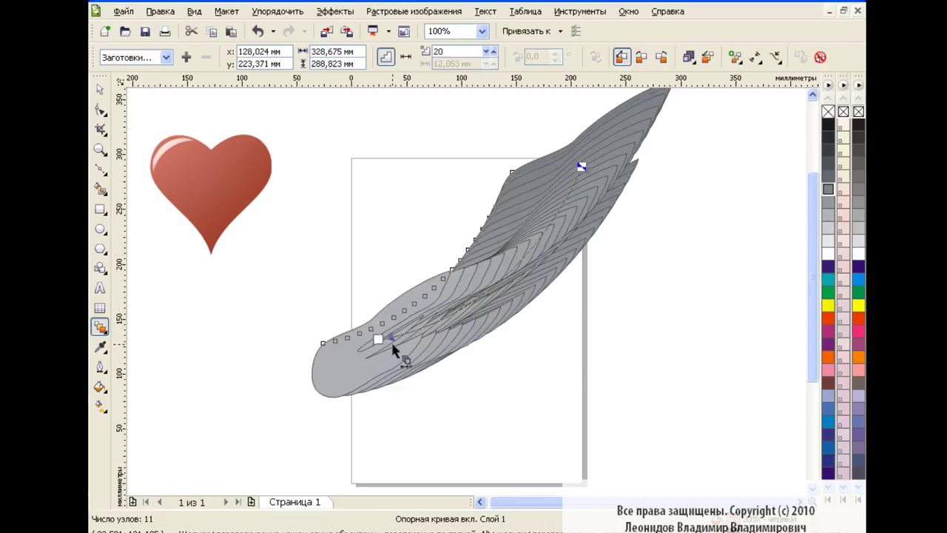
pyautogui.click(100, 89)
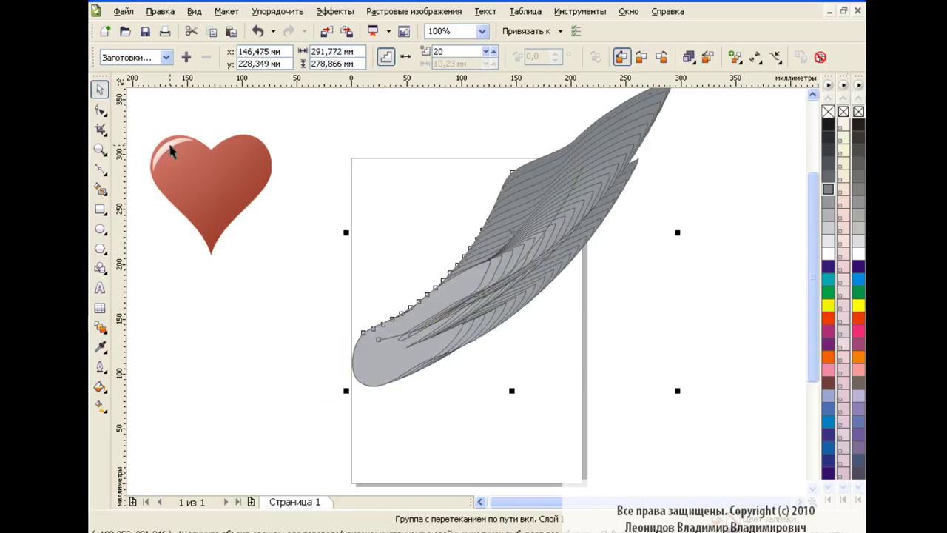
# Remove the outline from the curve the blend follows
pyautogui.click(389, 339)
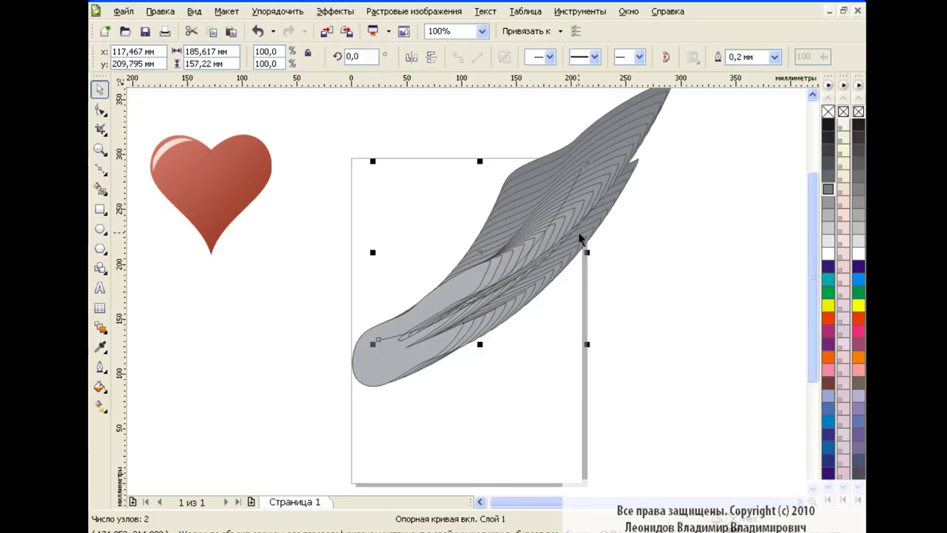
pyautogui.rightClick(828, 111)
pyautogui.click(693, 247)
# Shrink the blend's starting feather to about 28% and rotate it to about 260°
pyautogui.click(478, 271)
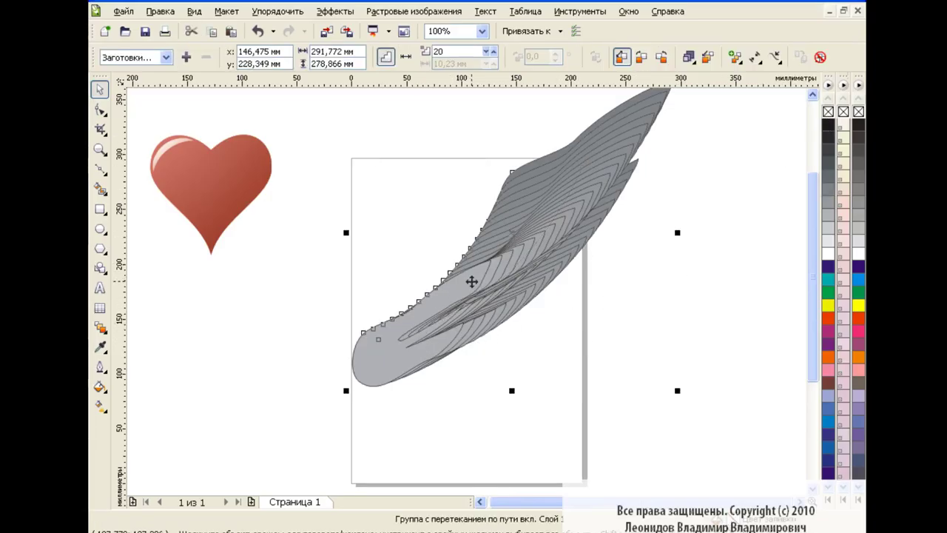
pyautogui.click(375, 379)
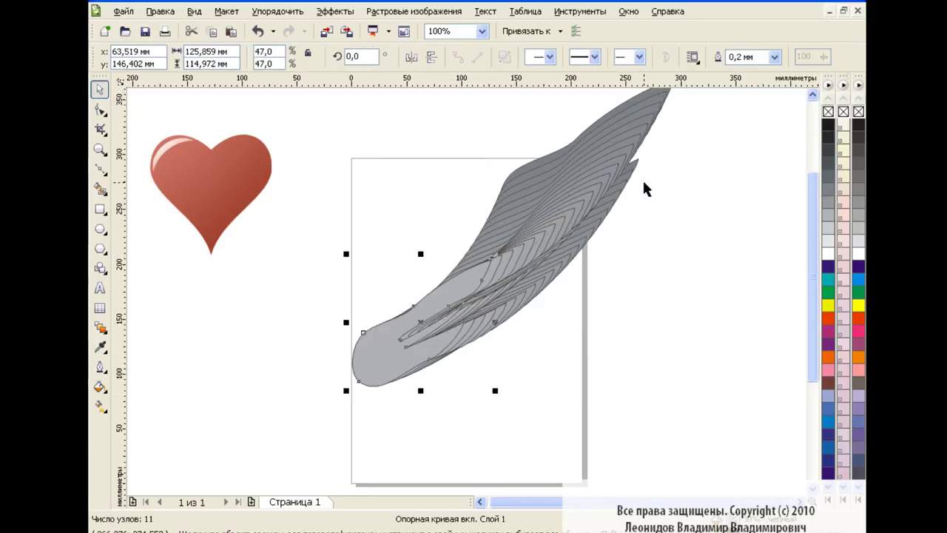
pyautogui.moveTo(495, 254); pyautogui.dragTo(467, 283)
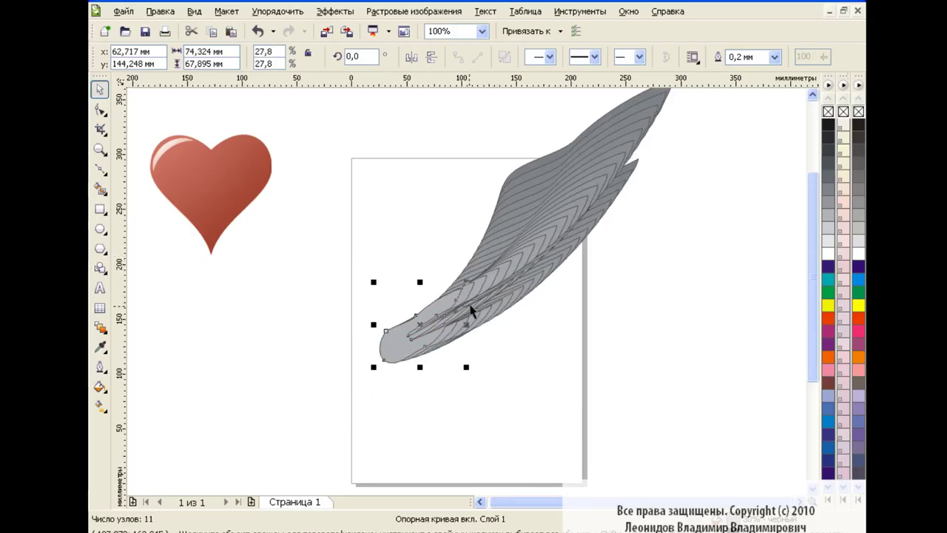
pyautogui.moveTo(422, 334)
pyautogui.mouseDown()
pyautogui.moveTo(439, 330)
pyautogui.moveTo(426, 334)
pyautogui.mouseUp()
pyautogui.click(431, 332)
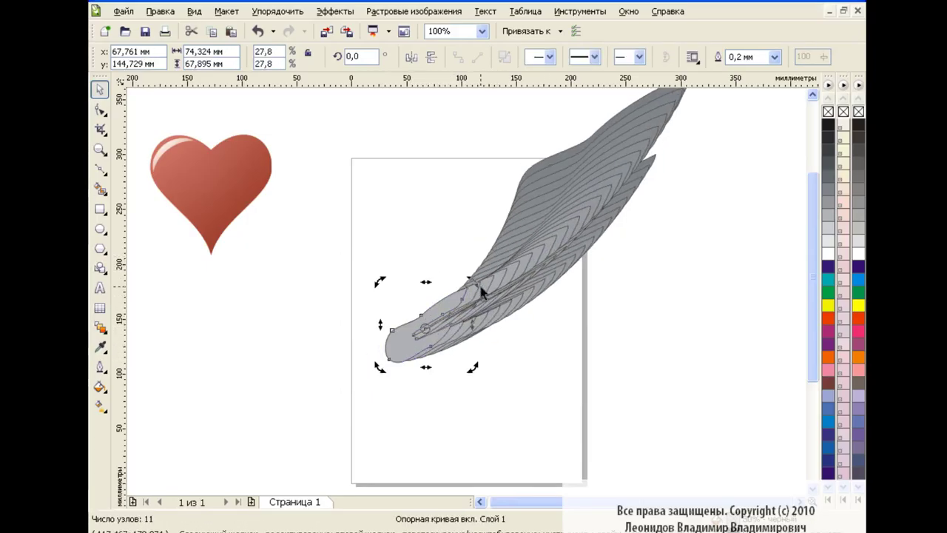
pyautogui.moveTo(474, 285); pyautogui.dragTo(467, 359)
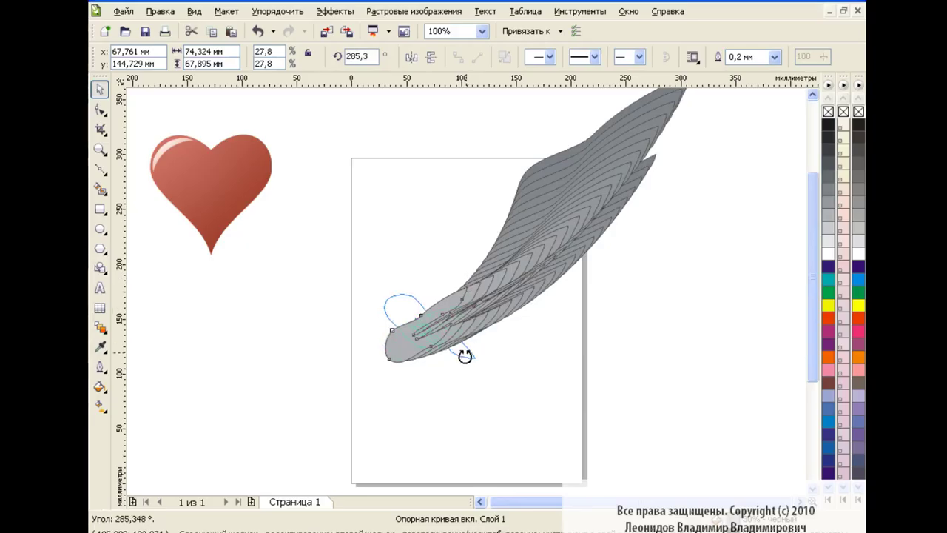
pyautogui.moveTo(429, 333); pyautogui.dragTo(419, 334)
pyautogui.click(419, 333)
pyautogui.moveTo(467, 375); pyautogui.dragTo(452, 388)
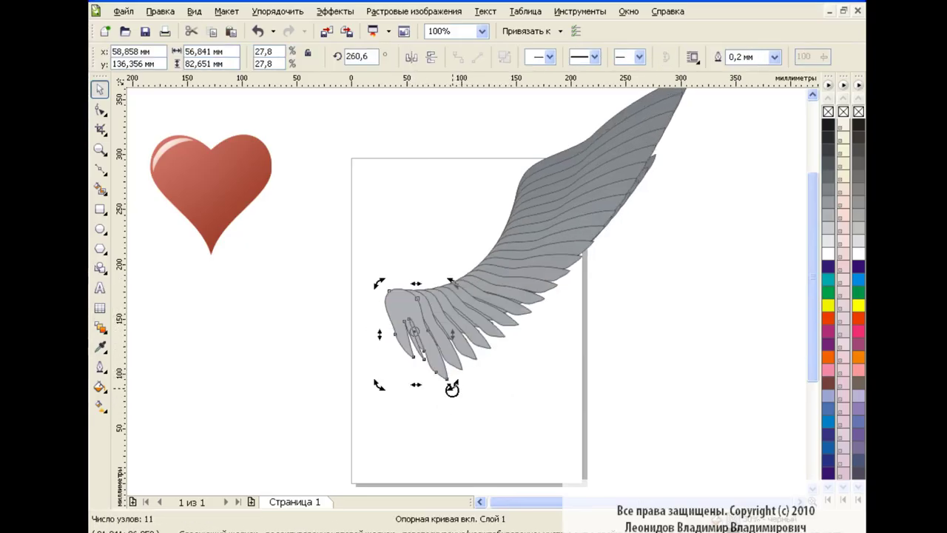
# Make the wing shorter and wider, then duplicate it
pyautogui.scroll(3, 811, 259)
pyautogui.click(685, 175)
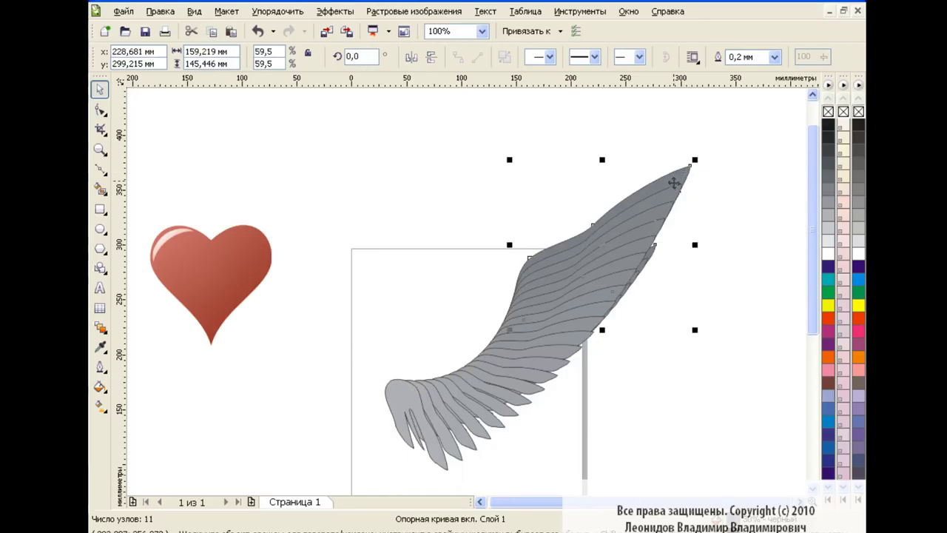
pyautogui.moveTo(603, 328); pyautogui.dragTo(602, 314)
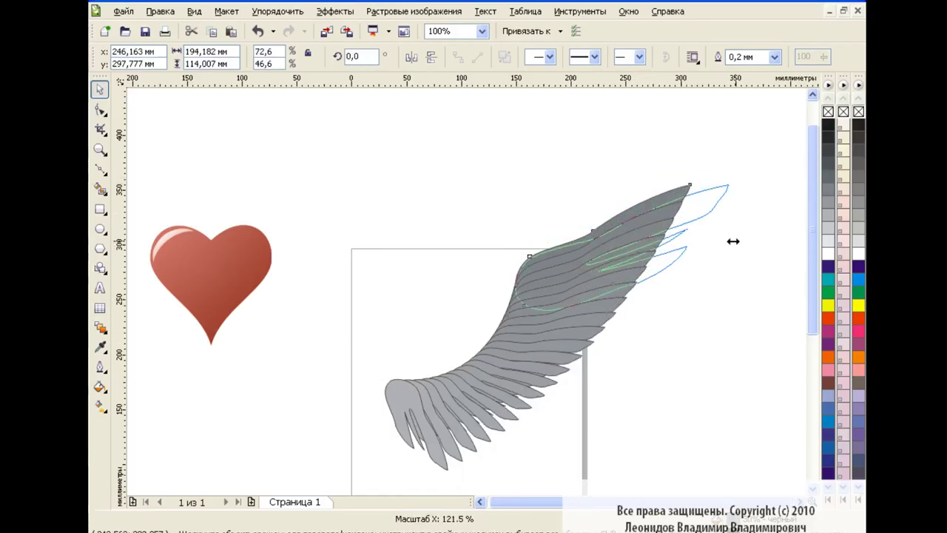
pyautogui.moveTo(694, 246)
pyautogui.mouseDown()
pyautogui.moveTo(725, 247)
pyautogui.moveTo(691, 246)
pyautogui.mouseUp()
pyautogui.click(719, 361)
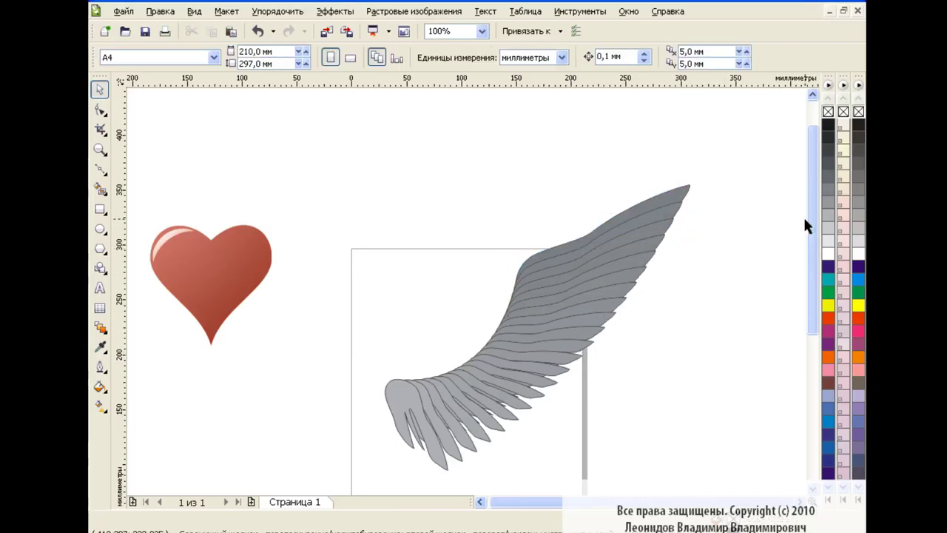
pyautogui.scroll(-2, 803, 217)
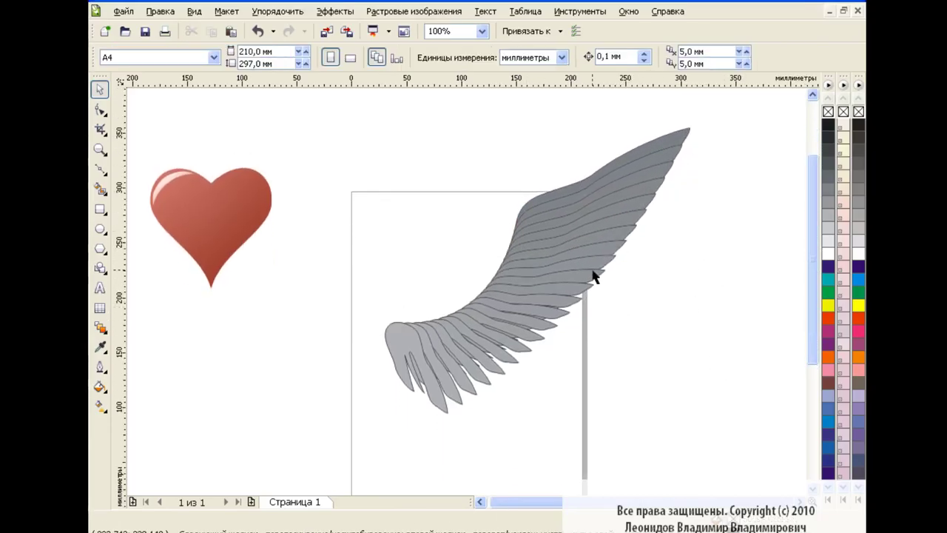
pyautogui.click(528, 270)
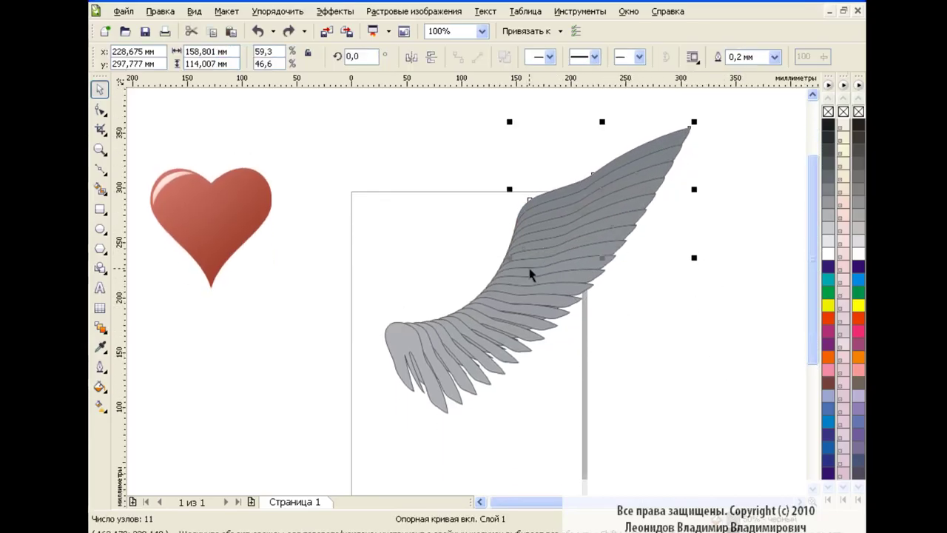
pyautogui.click(212, 31)
# Move the wing copy up and left over the original and shrink it
pyautogui.moveTo(538, 272); pyautogui.dragTo(510, 235)
pyautogui.scroll(1, 796, 276)
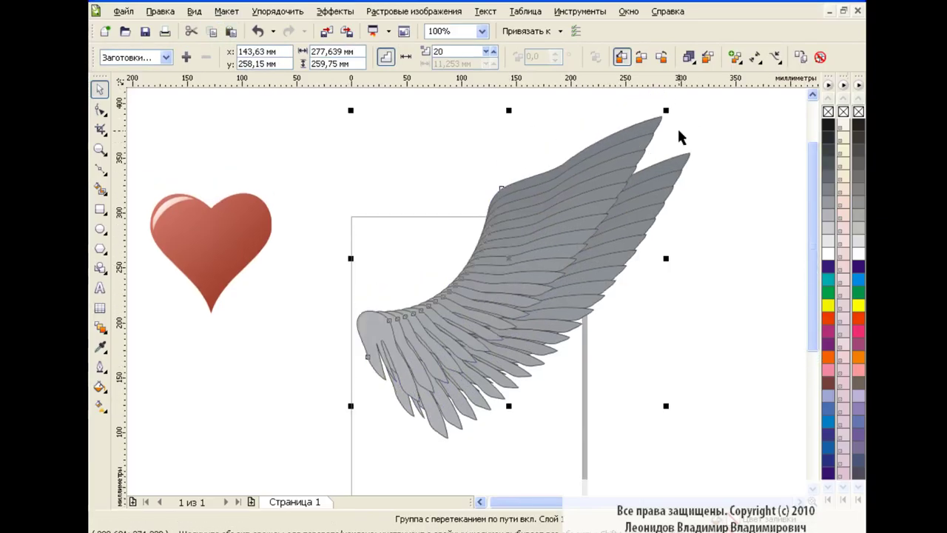
pyautogui.moveTo(672, 113); pyautogui.dragTo(619, 158)
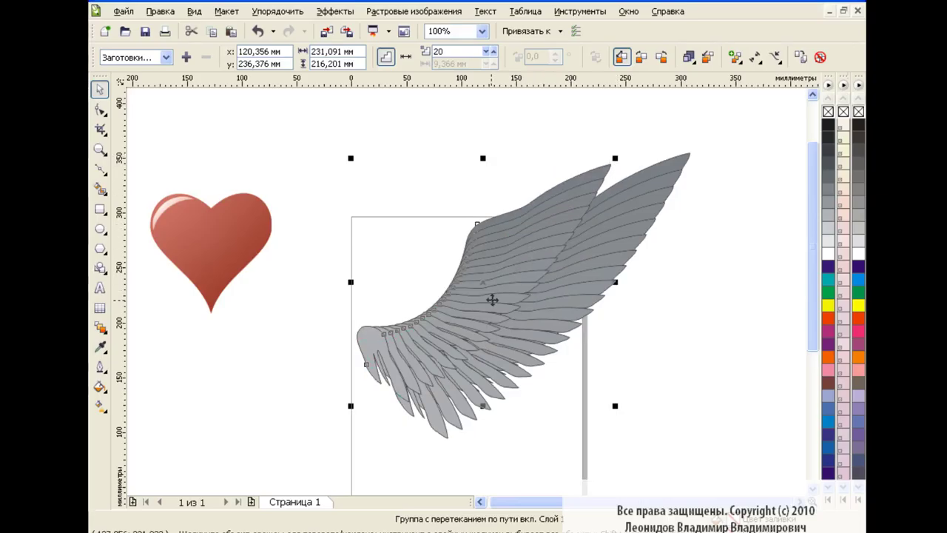
pyautogui.click(678, 358)
# Lighten the grey of the copy's starting feather and upper section
pyautogui.click(366, 342)
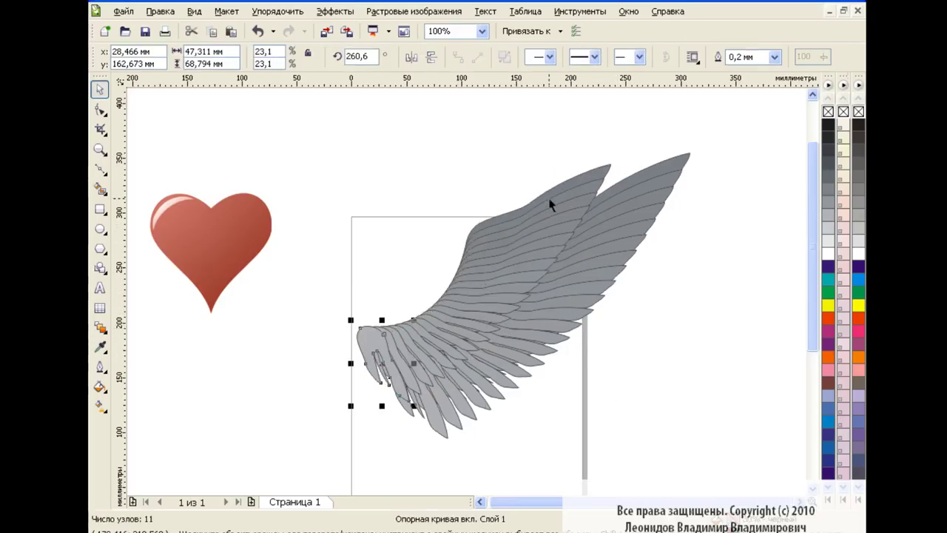
pyautogui.click(828, 229)
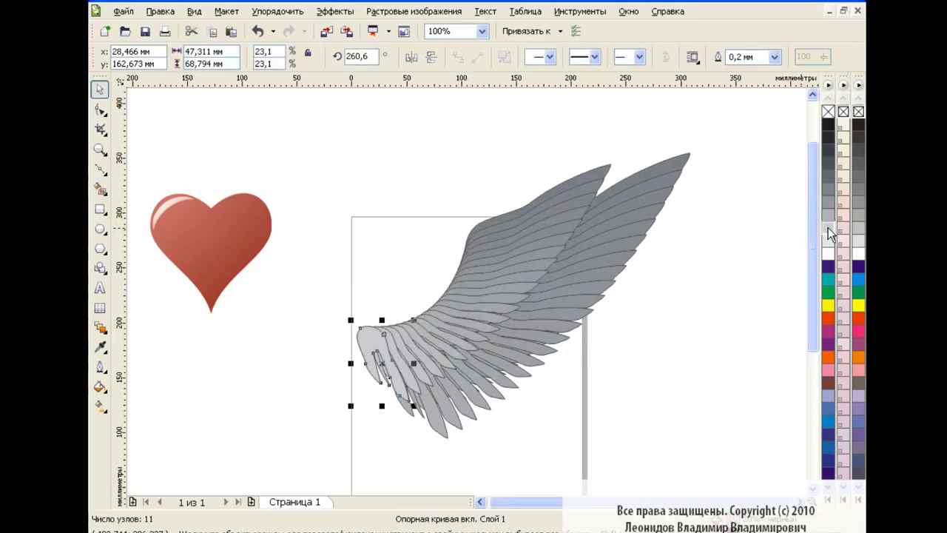
pyautogui.click(829, 242)
pyautogui.click(600, 172)
pyautogui.click(829, 216)
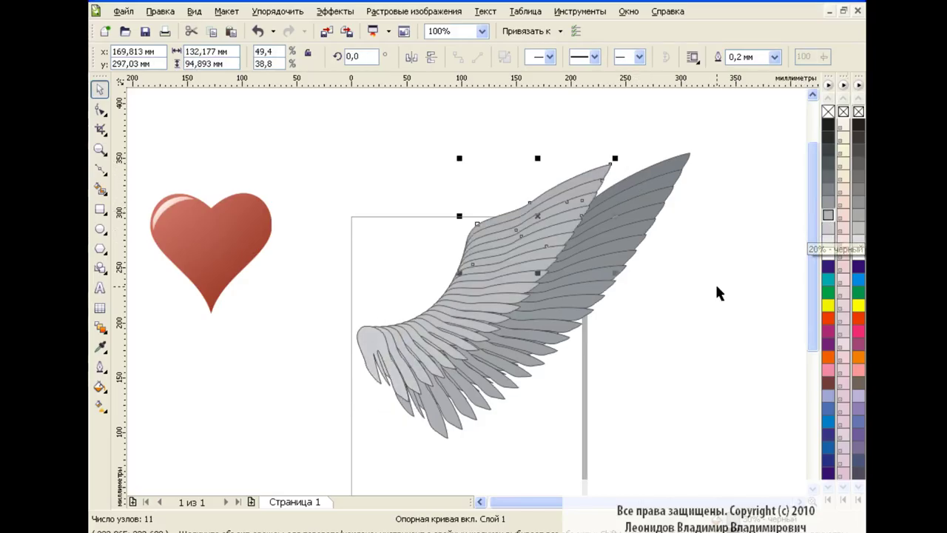
# Shift the wing down-right and rotate its base curve to 248.7° to fan the feathers
pyautogui.click(469, 277)
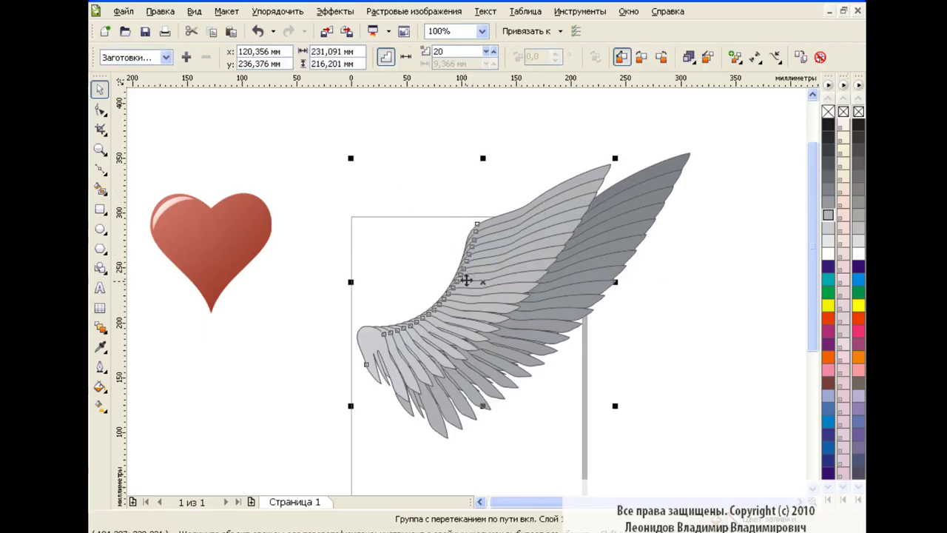
pyautogui.moveTo(485, 287)
pyautogui.mouseDown()
pyautogui.moveTo(507, 303)
pyautogui.moveTo(515, 293)
pyautogui.mouseUp()
pyautogui.click(402, 342)
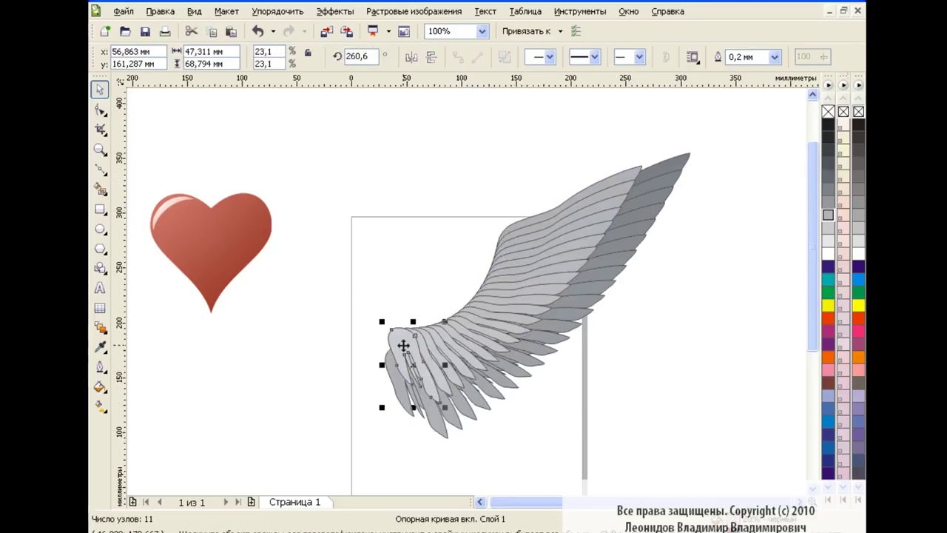
pyautogui.moveTo(402, 343); pyautogui.dragTo(400, 378)
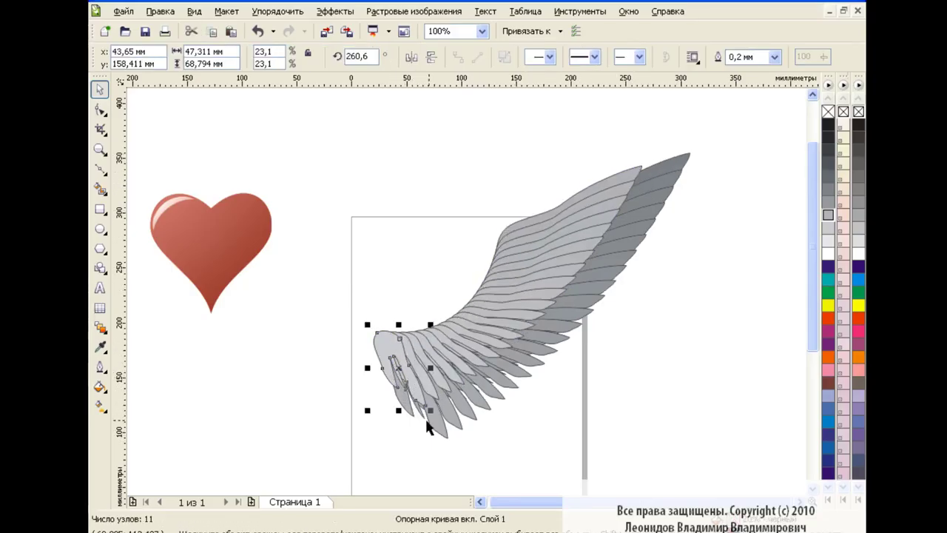
pyautogui.click(397, 363)
pyautogui.moveTo(419, 419); pyautogui.dragTo(412, 377)
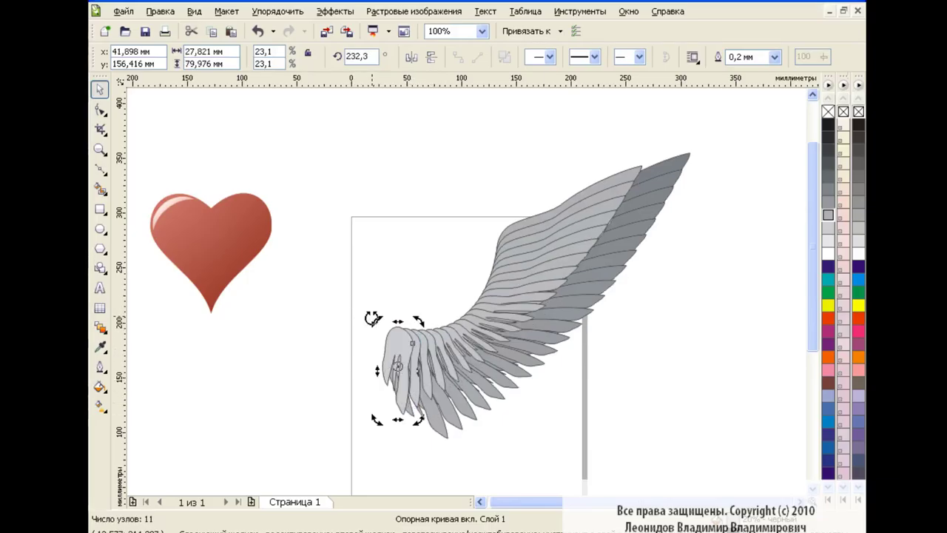
pyautogui.moveTo(372, 318); pyautogui.dragTo(346, 425)
pyautogui.click(398, 370)
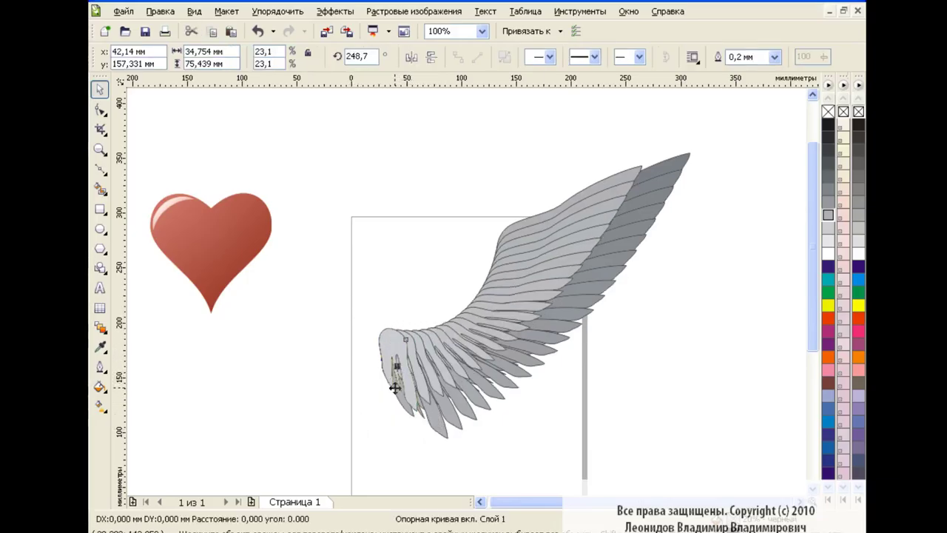
# Nudge the wing slightly, then reselect it to add as a new feather layer
pyautogui.click(424, 262)
pyautogui.click(515, 297)
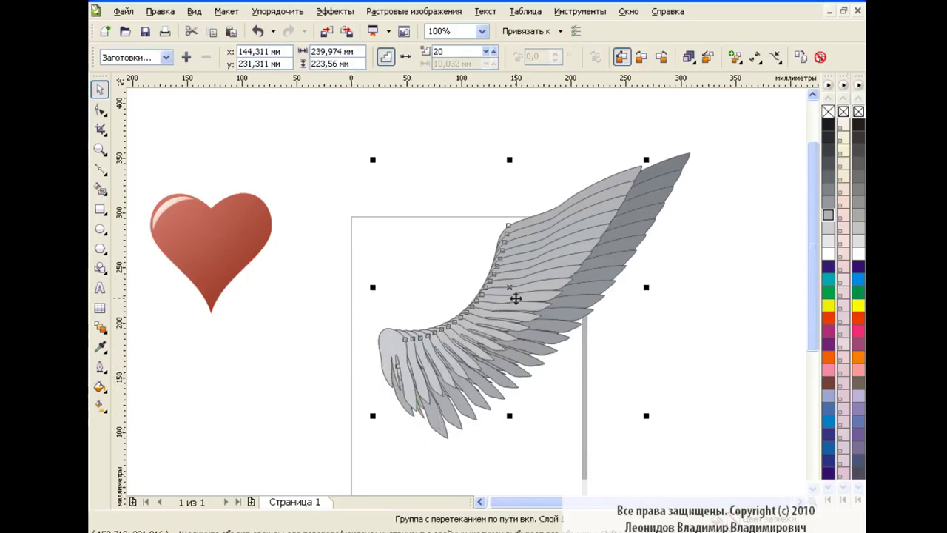
pyautogui.moveTo(516, 298); pyautogui.dragTo(520, 292)
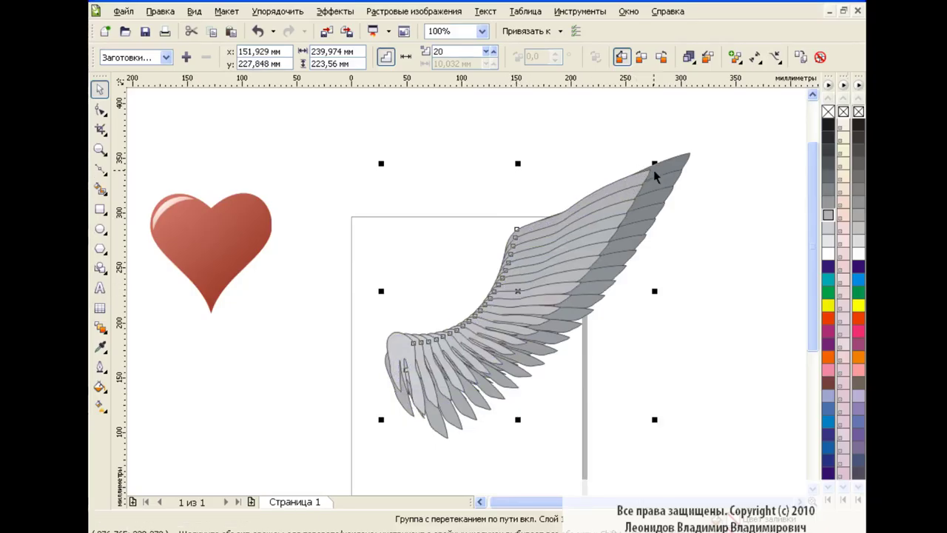
pyautogui.click(463, 260)
pyautogui.click(553, 245)
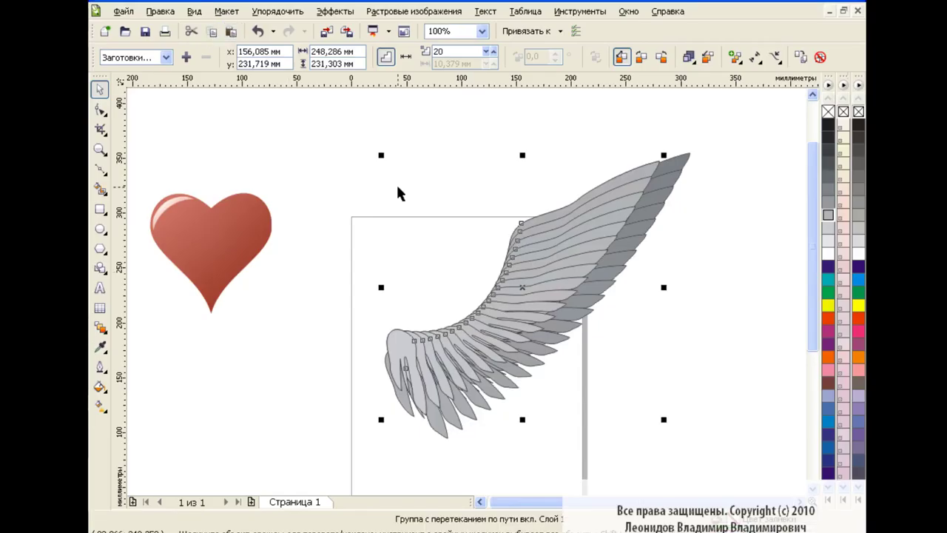
pyautogui.hotkey('ctrl', 'z')
pyautogui.press('Escape')
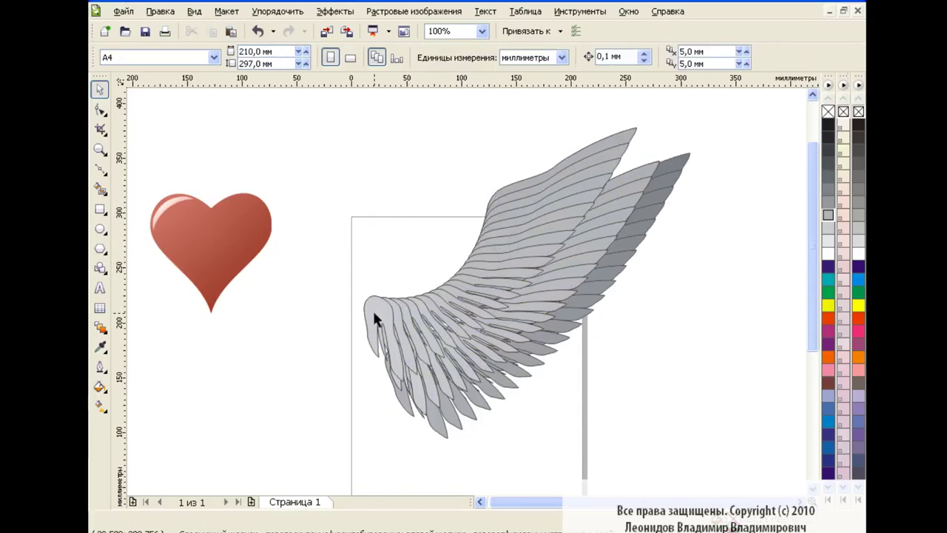
# Give the new layer's feather curve and upper section lighter grey fills
pyautogui.click(373, 313)
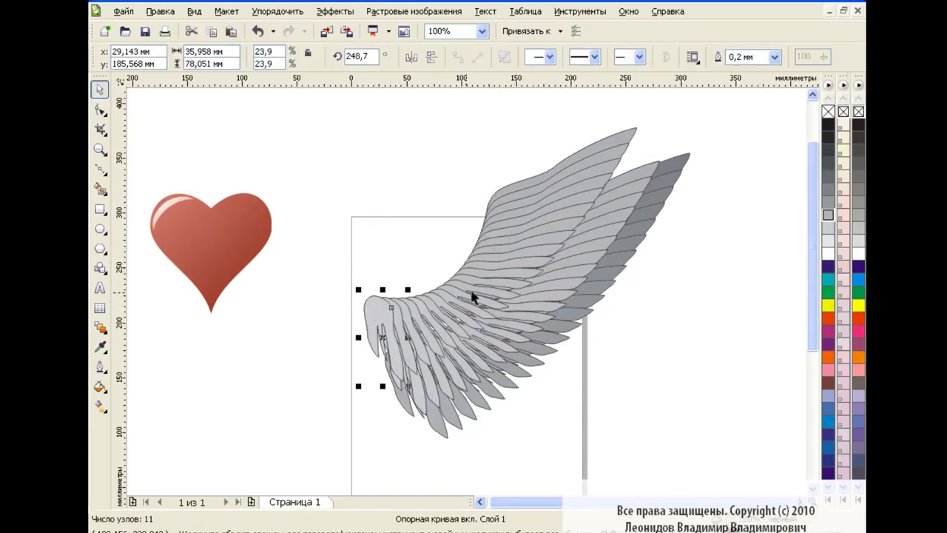
pyautogui.click(829, 238)
pyautogui.click(562, 184)
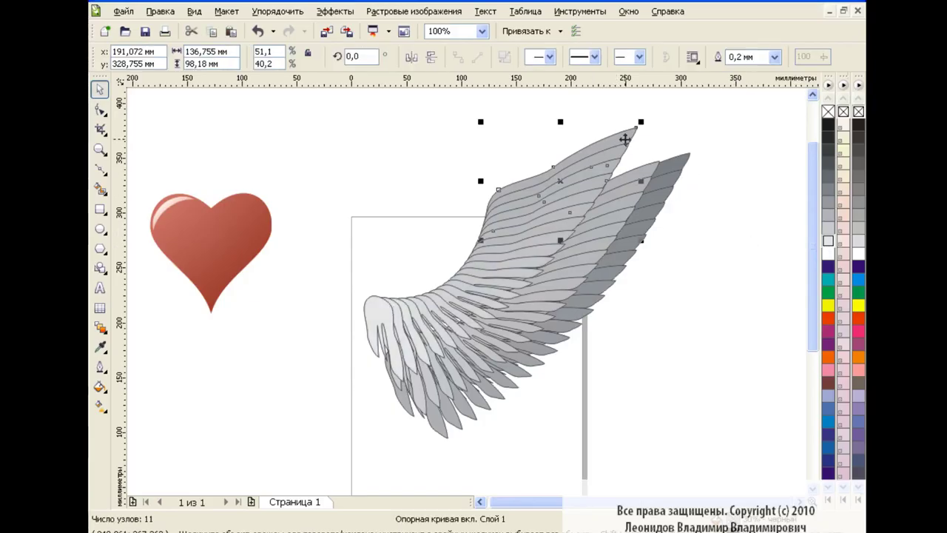
pyautogui.click(828, 229)
pyautogui.click(714, 288)
# Move, shrink and slightly tilt the new layer to fit over the wing, then select all wing pieces
pyautogui.click(501, 258)
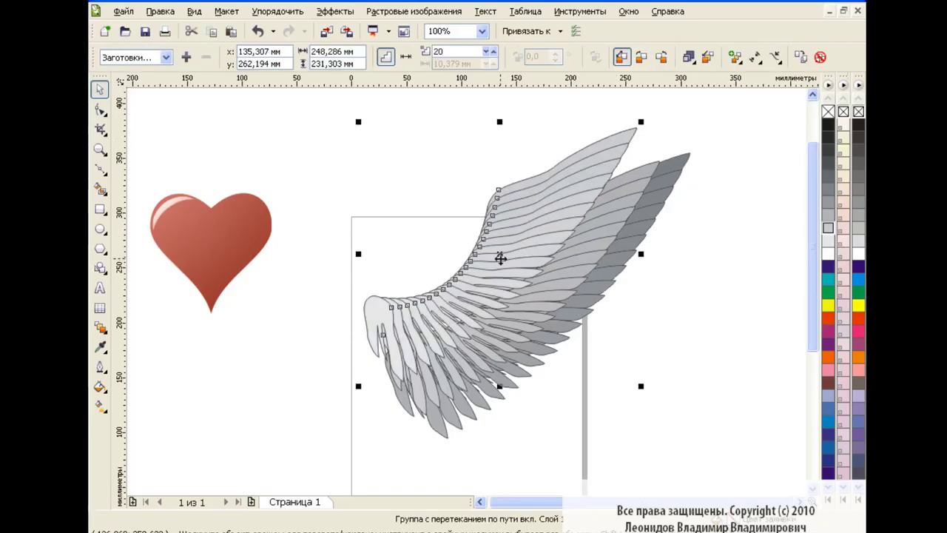
pyautogui.moveTo(500, 258)
pyautogui.mouseDown()
pyautogui.moveTo(514, 283)
pyautogui.moveTo(507, 289)
pyautogui.mouseUp()
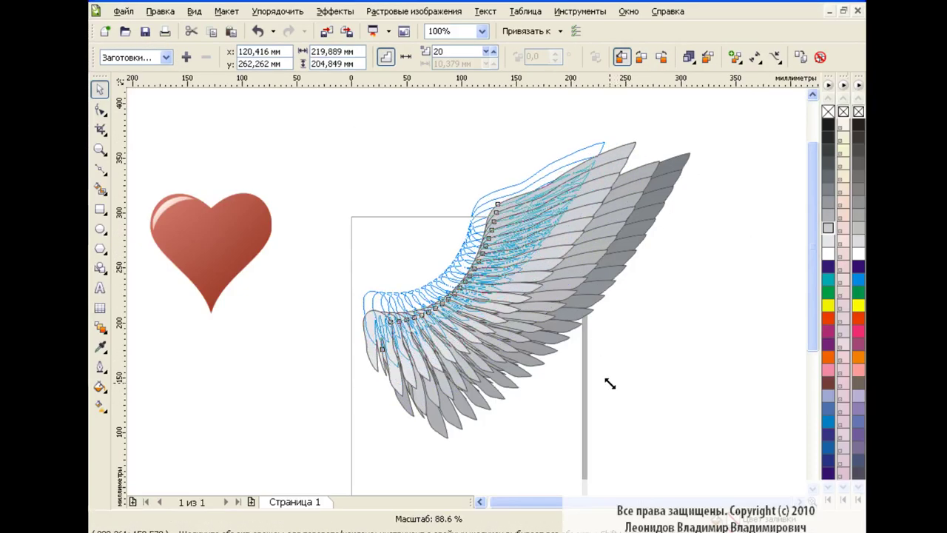
pyautogui.moveTo(640, 395); pyautogui.dragTo(609, 373)
pyautogui.moveTo(521, 285)
pyautogui.mouseDown()
pyautogui.moveTo(502, 313)
pyautogui.moveTo(507, 293)
pyautogui.mouseUp()
pyautogui.click(506, 293)
pyautogui.moveTo(629, 187)
pyautogui.mouseDown()
pyautogui.moveTo(631, 155)
pyautogui.moveTo(638, 159)
pyautogui.mouseUp()
pyautogui.click(567, 261)
pyautogui.click(532, 276)
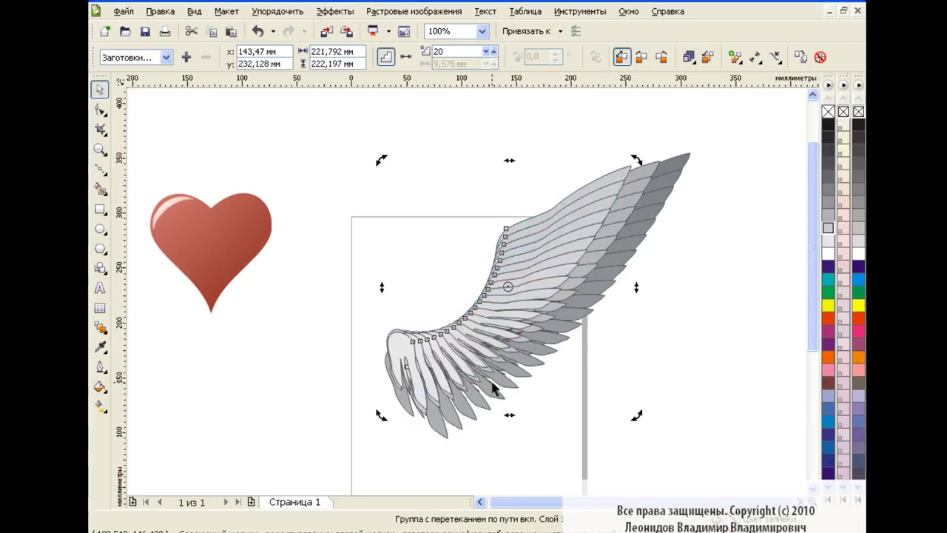
pyautogui.click(691, 346)
pyautogui.moveTo(306, 152); pyautogui.dragTo(726, 451)
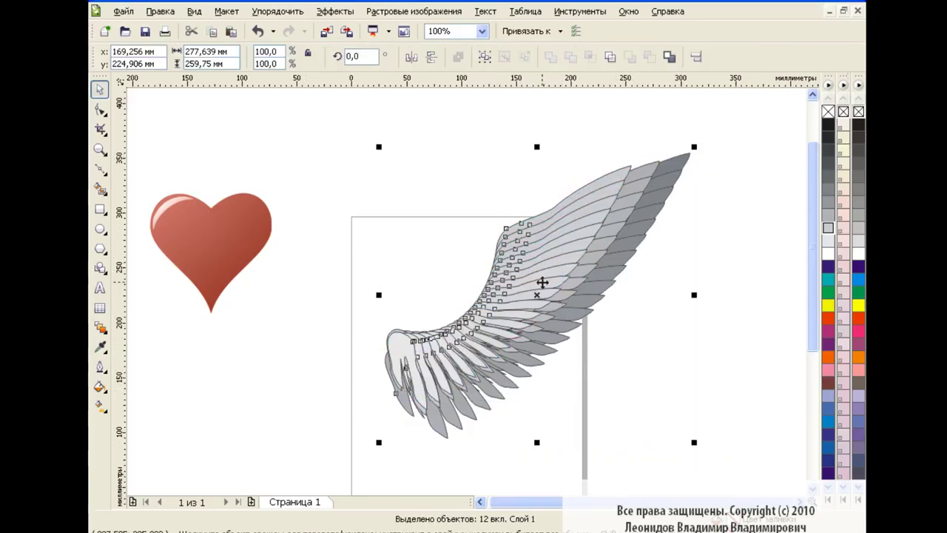
# Select all 12 wing objects and shrink the wing to 57.9%
pyautogui.moveTo(300, 131); pyautogui.dragTo(695, 409)
pyautogui.moveTo(551, 294); pyautogui.dragTo(633, 241)
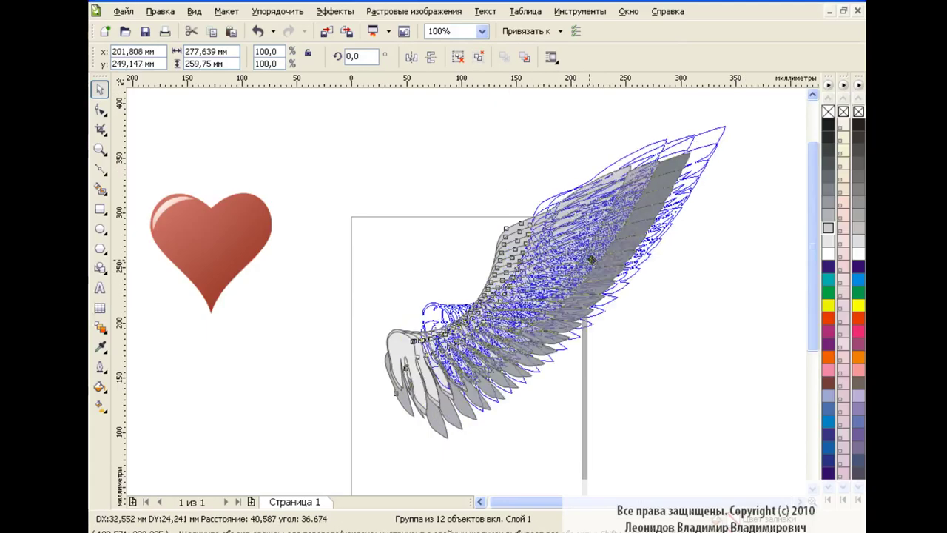
pyautogui.moveTo(471, 386); pyautogui.dragTo(587, 298)
# Move the heart onto the page and place the wing behind its right side
pyautogui.click(211, 250)
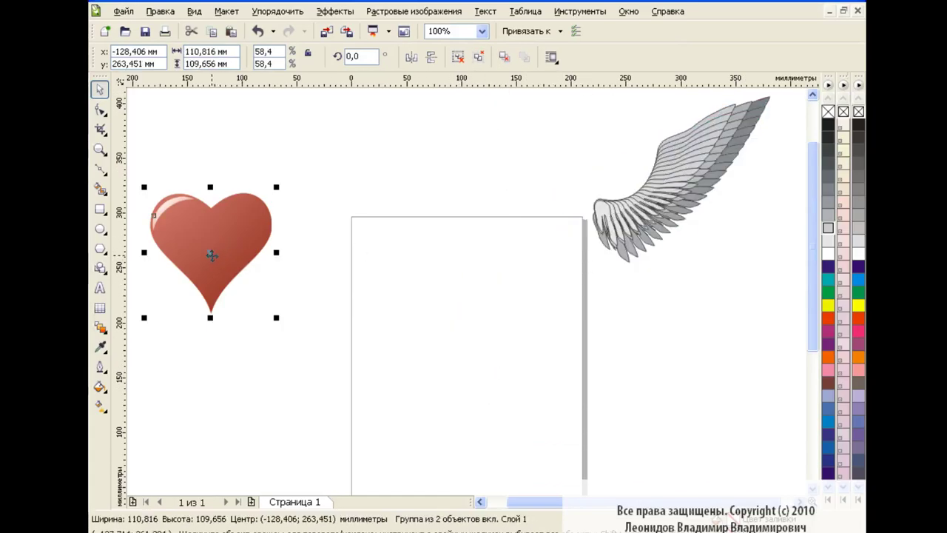
pyautogui.moveTo(212, 249); pyautogui.dragTo(481, 279)
pyautogui.click(691, 302)
pyautogui.click(669, 212)
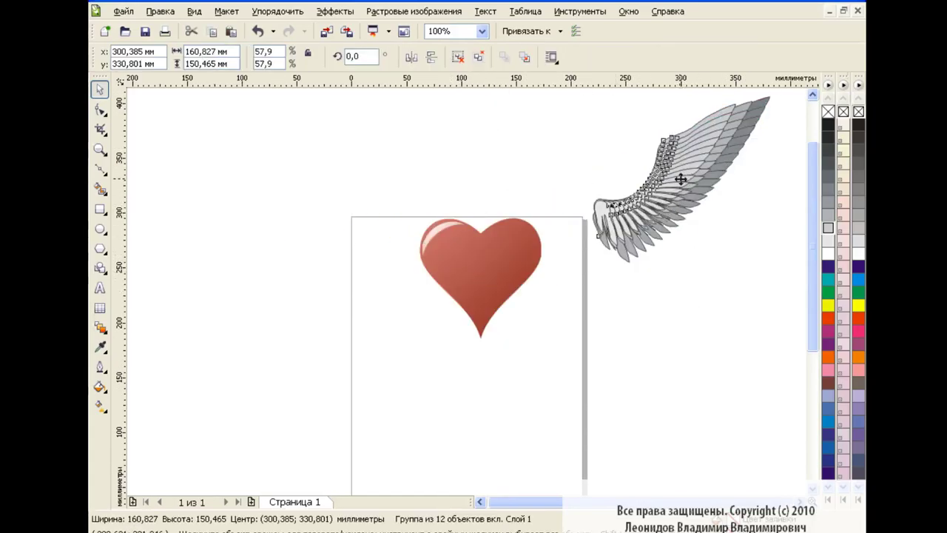
pyautogui.moveTo(710, 162); pyautogui.dragTo(604, 212)
pyautogui.scroll(2, 809, 237)
pyautogui.moveTo(668, 190)
pyautogui.mouseDown()
pyautogui.moveTo(761, 101)
pyautogui.moveTo(734, 141)
pyautogui.mouseUp()
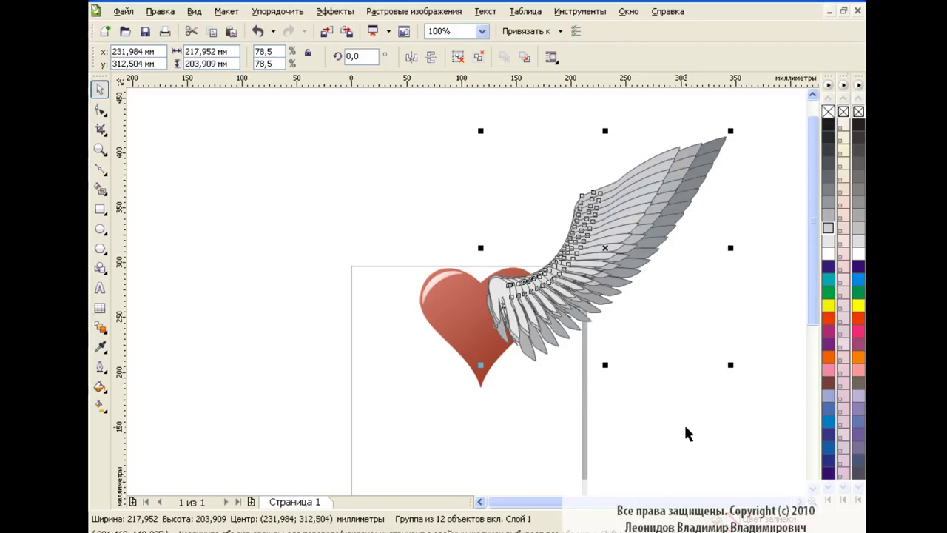
pyautogui.hotkey('shift', 'pagedown')
# Mirror a wing horizontally and place it behind the heart's left side
pyautogui.hotkey('shift', 'pageup')
pyautogui.click(412, 57)
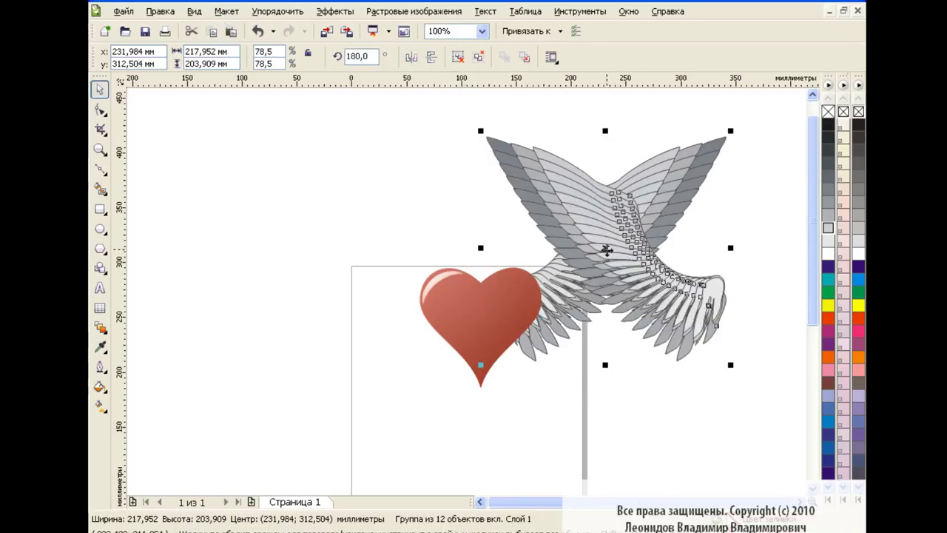
pyautogui.moveTo(605, 249); pyautogui.dragTo(342, 254)
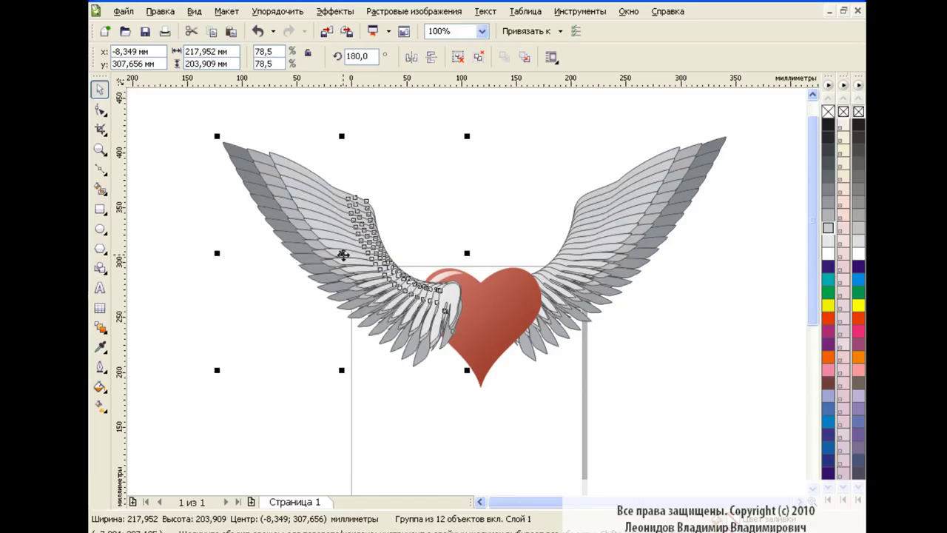
pyautogui.hotkey('shift', 'pagedown')
pyautogui.click(586, 418)
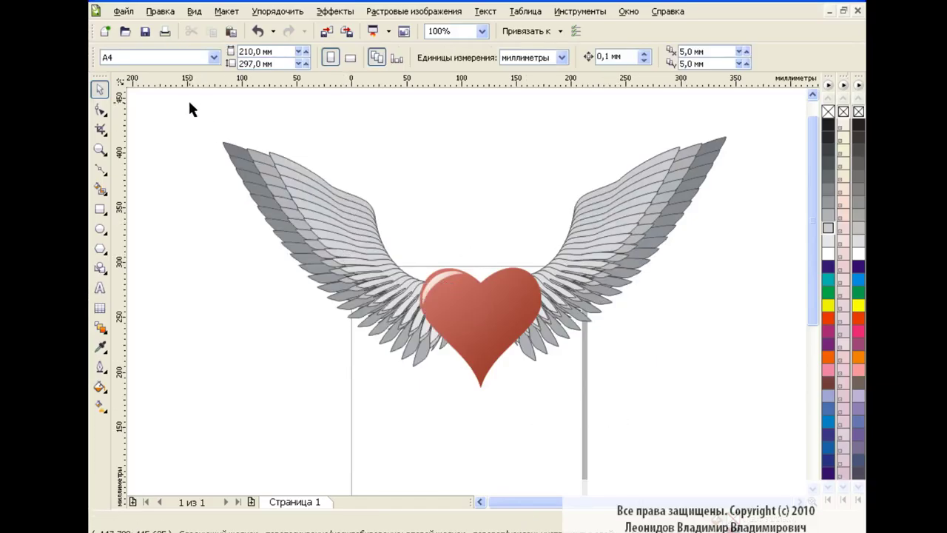
# Group the heart with both wings, scale the group to 68.7%, and centre it
pyautogui.moveTo(190, 109); pyautogui.dragTo(740, 421)
pyautogui.click(485, 56)
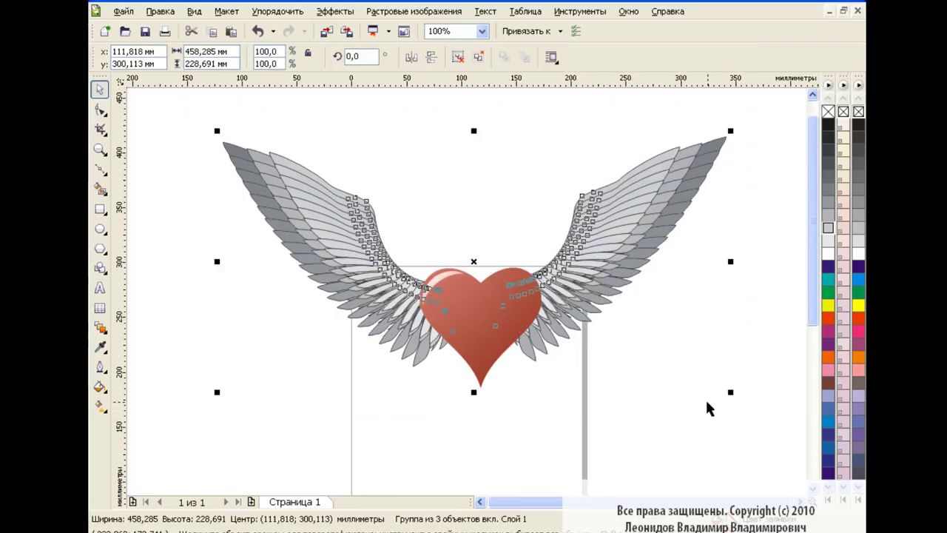
pyautogui.moveTo(730, 391); pyautogui.dragTo(570, 303)
pyautogui.moveTo(395, 222); pyautogui.dragTo(479, 238)
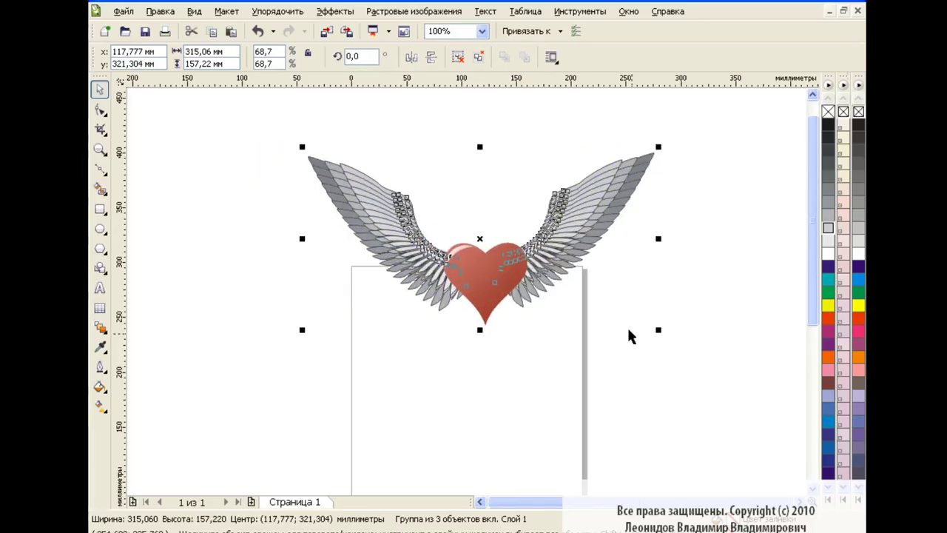
pyautogui.click(627, 388)
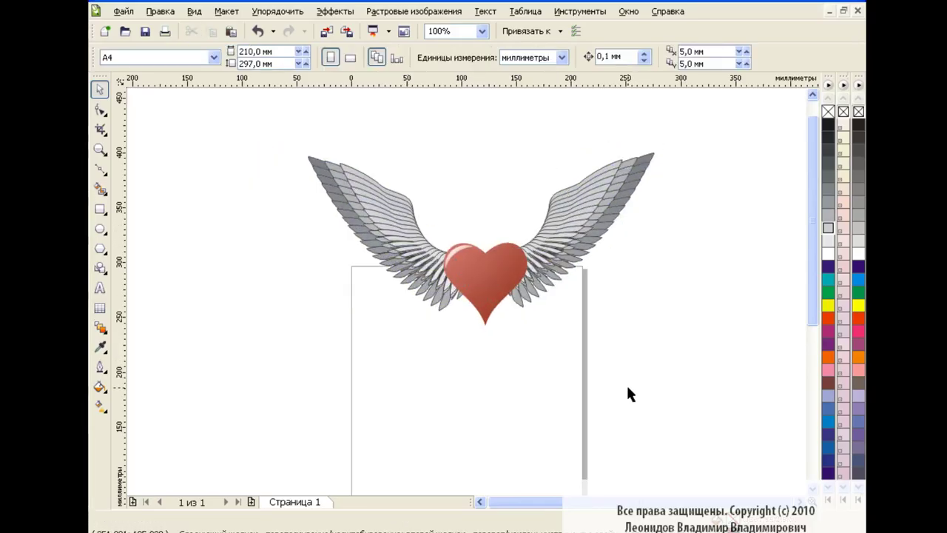